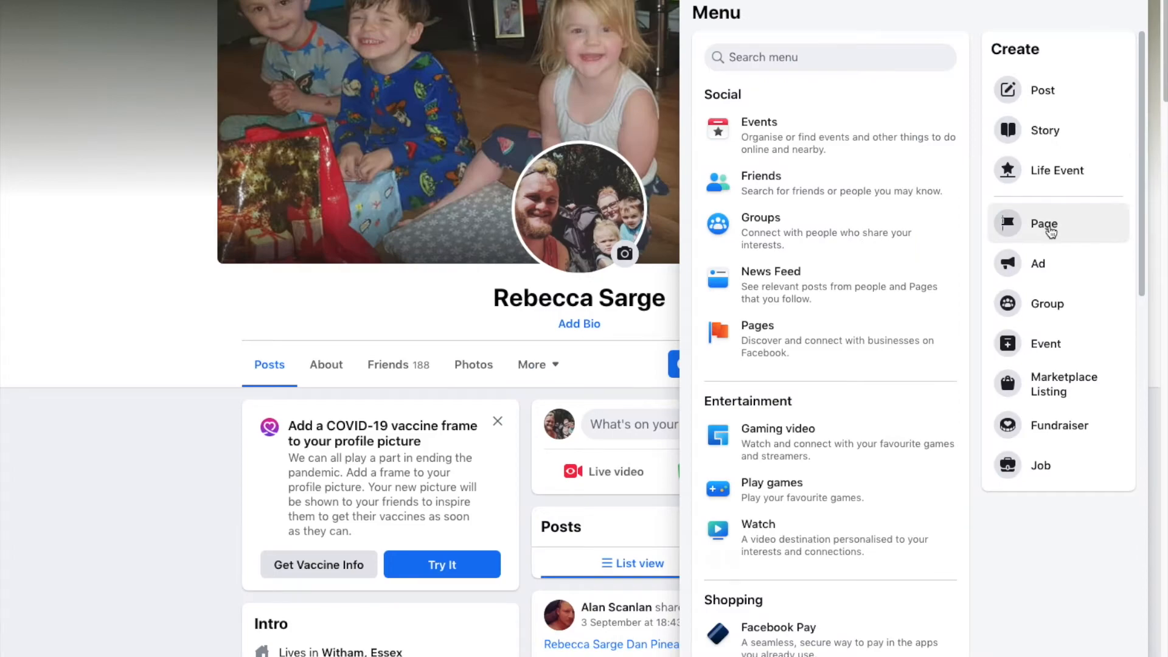
# Start creating a new Page and name it "Zoodles - Freelance Artist".
pyautogui.click(1049, 226)
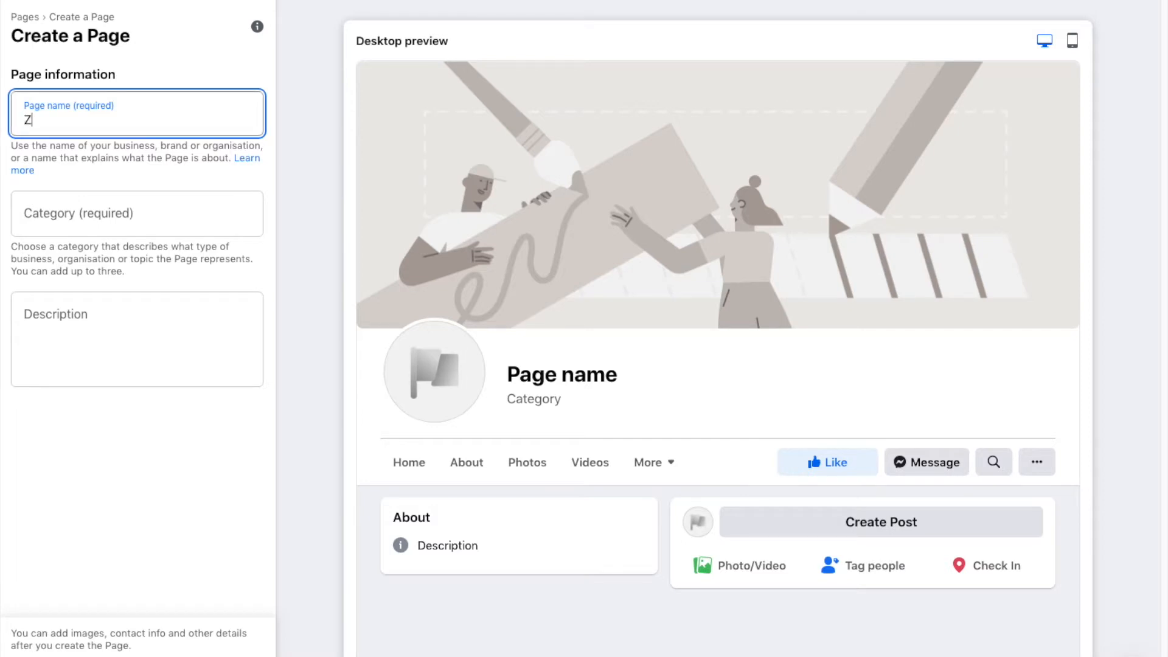
pyautogui.write('Zoodles -')
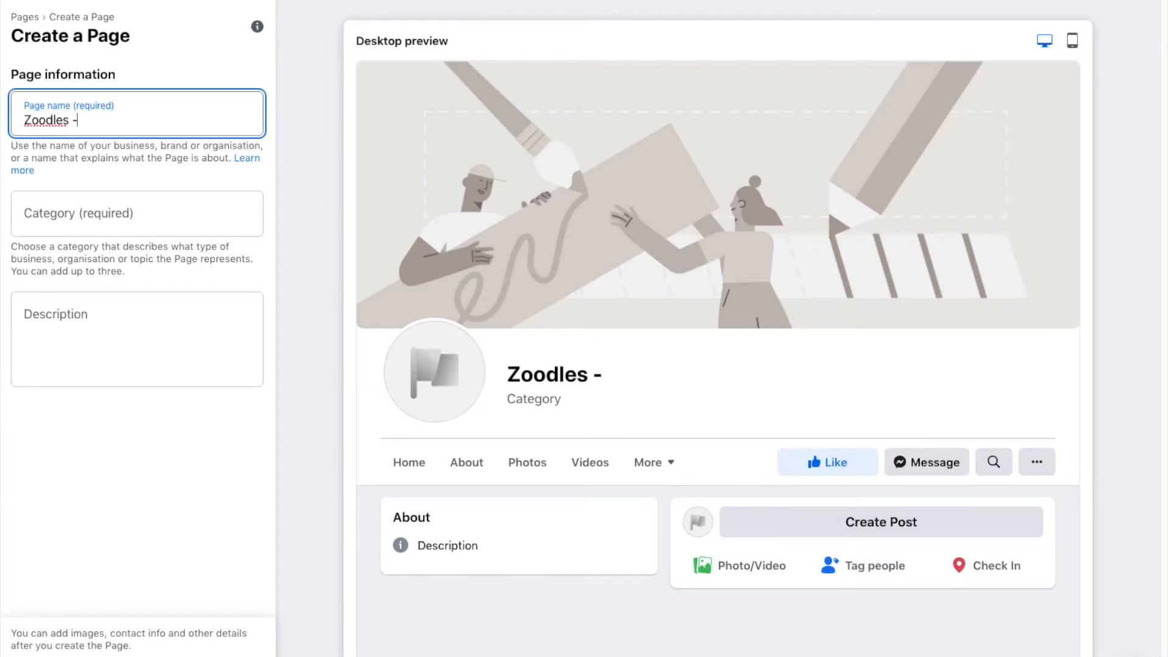
pyautogui.write(' Freeland')
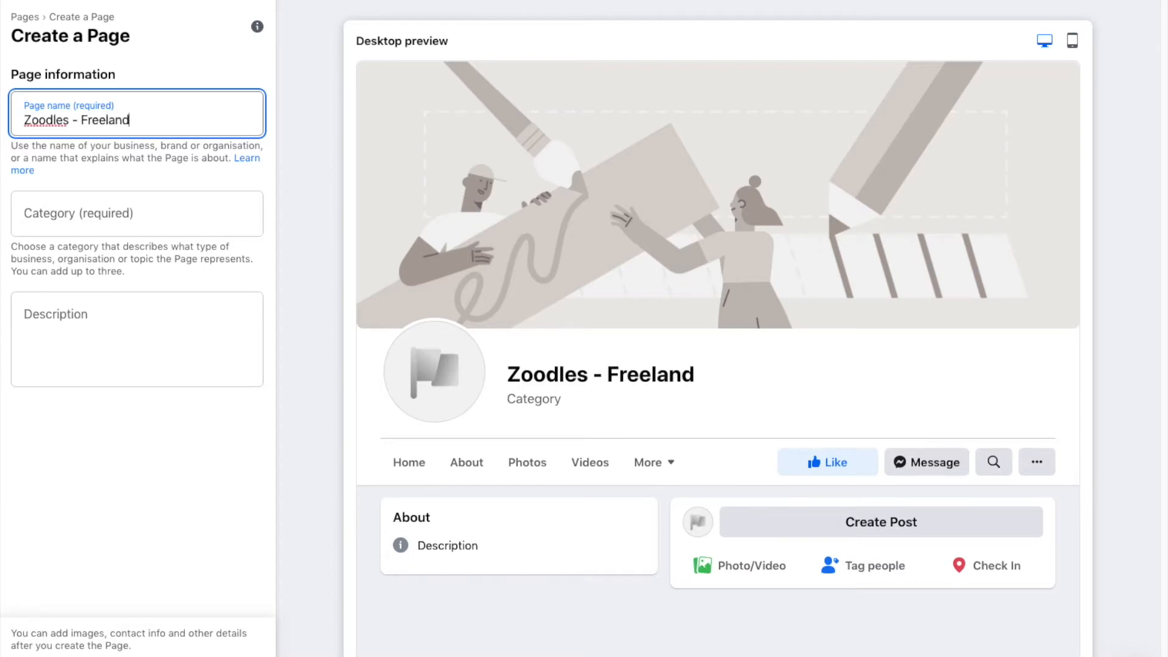
pyautogui.press('BackSpace')
pyautogui.write('ce Artist')
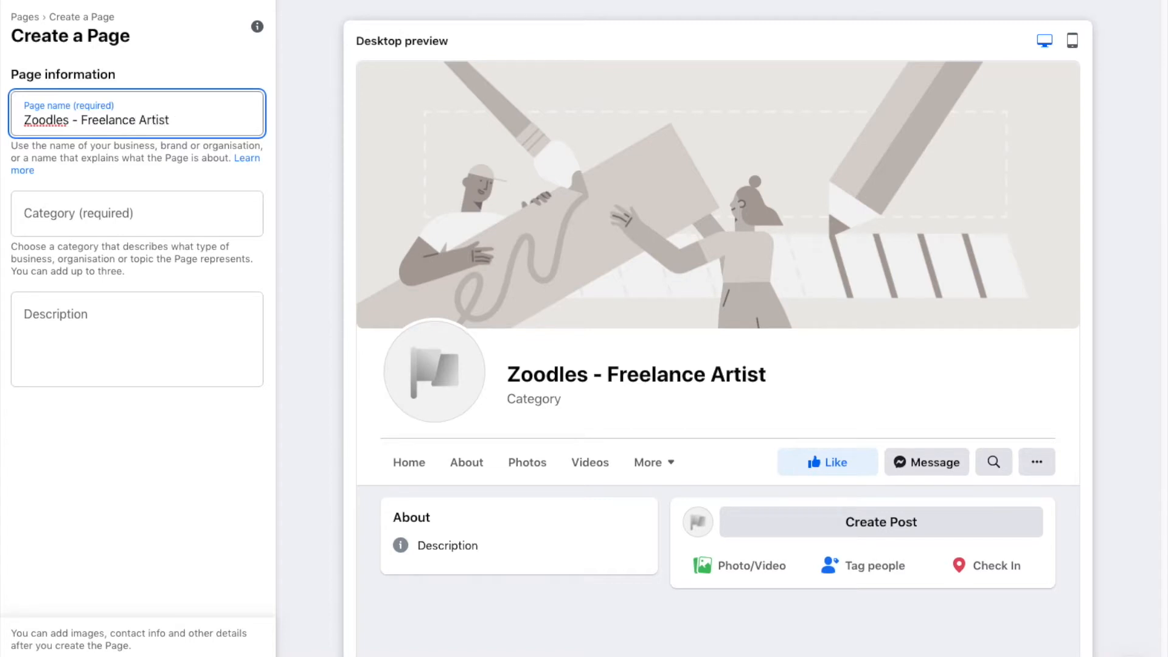
# Set the Page category to Visual arts and create the Page, leaving the description empty.
pyautogui.click(101, 215)
pyautogui.write('art')
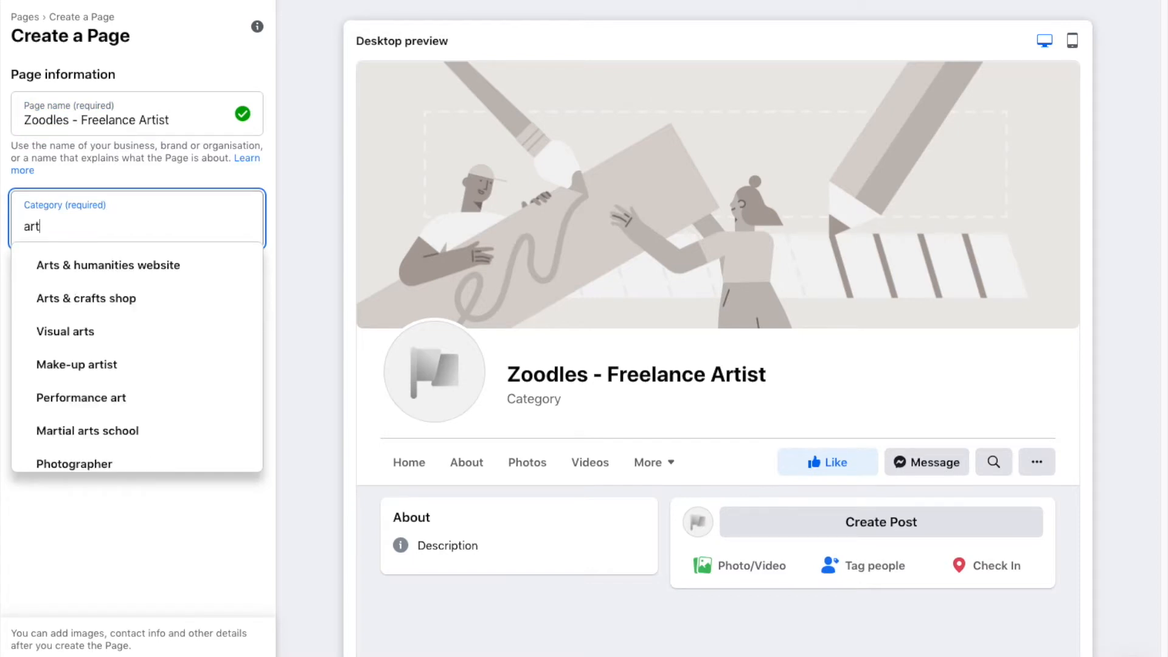
pyautogui.scroll(-1, 142, 355)
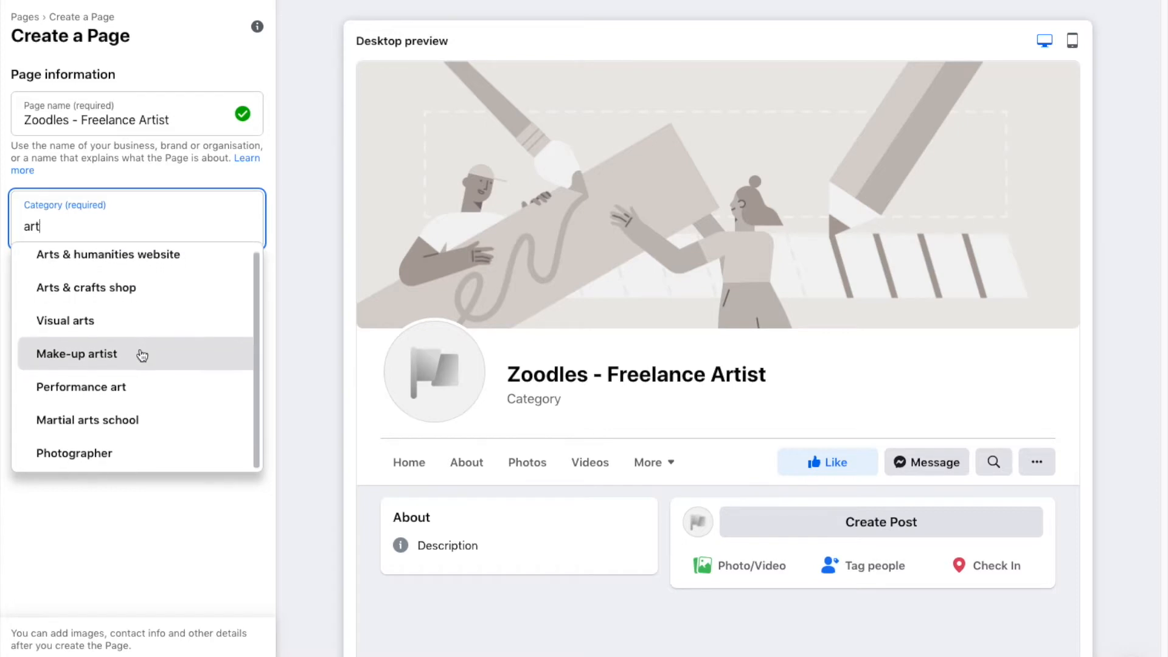
pyautogui.scroll(1, 142, 356)
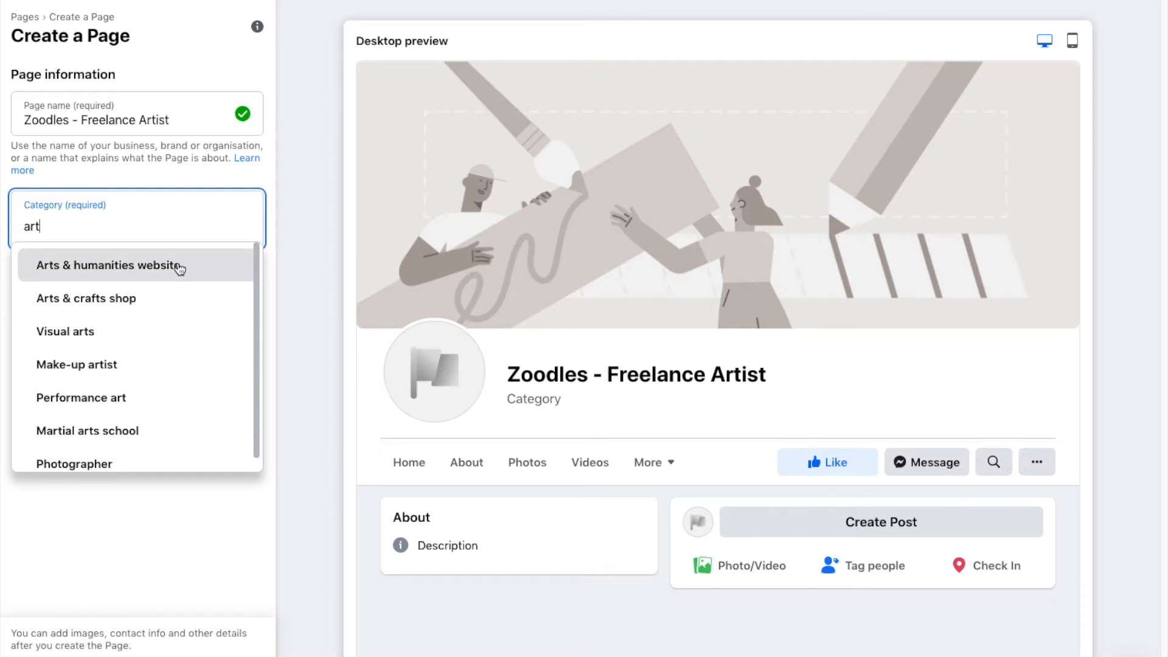
pyautogui.click(155, 332)
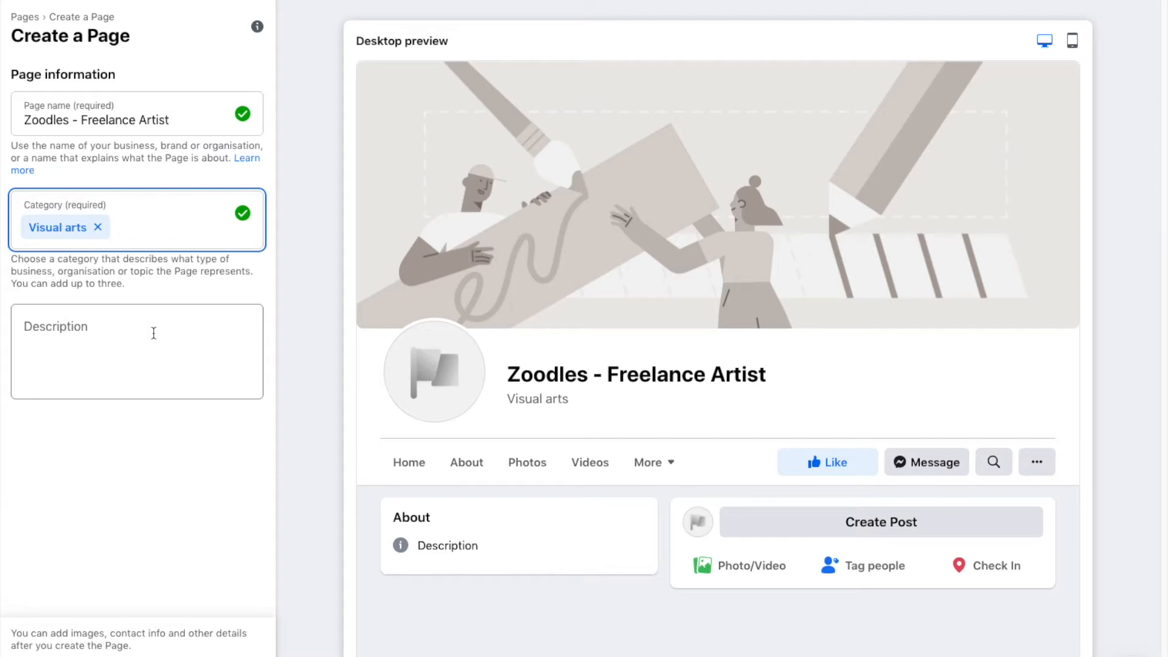
pyautogui.click(46, 325)
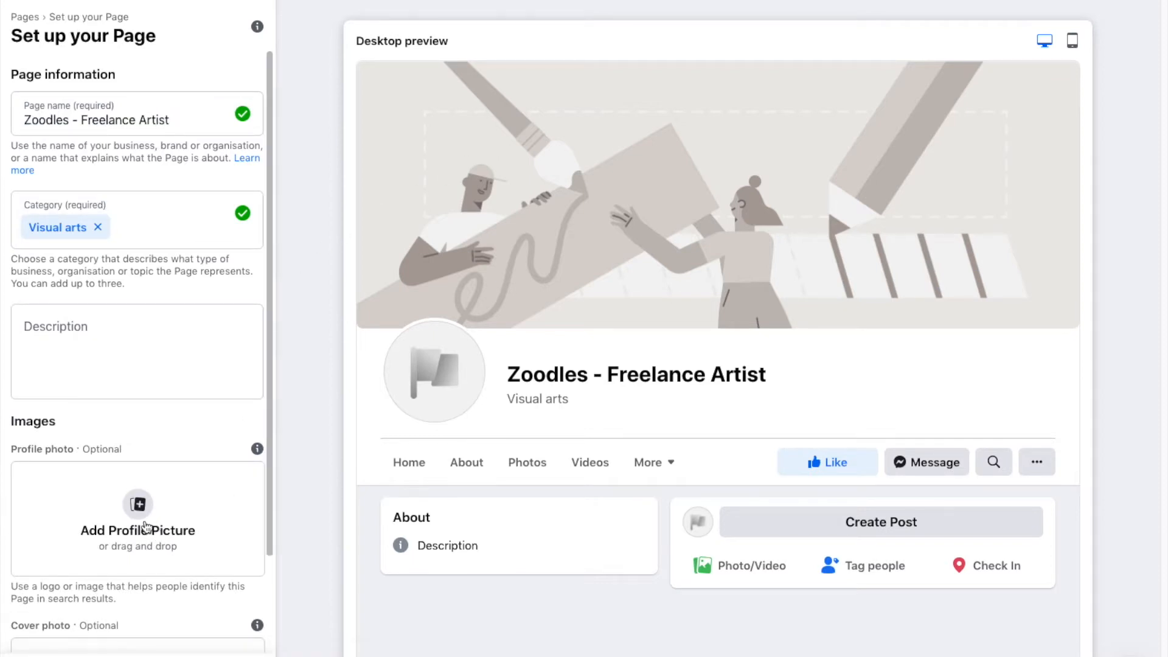
# Add Zoodles_FB_Cover_2021.jpeg as the Page's cover photo and dismiss the offer to connect the Page to WhatsApp.
pyautogui.scroll(-2, 144, 524)
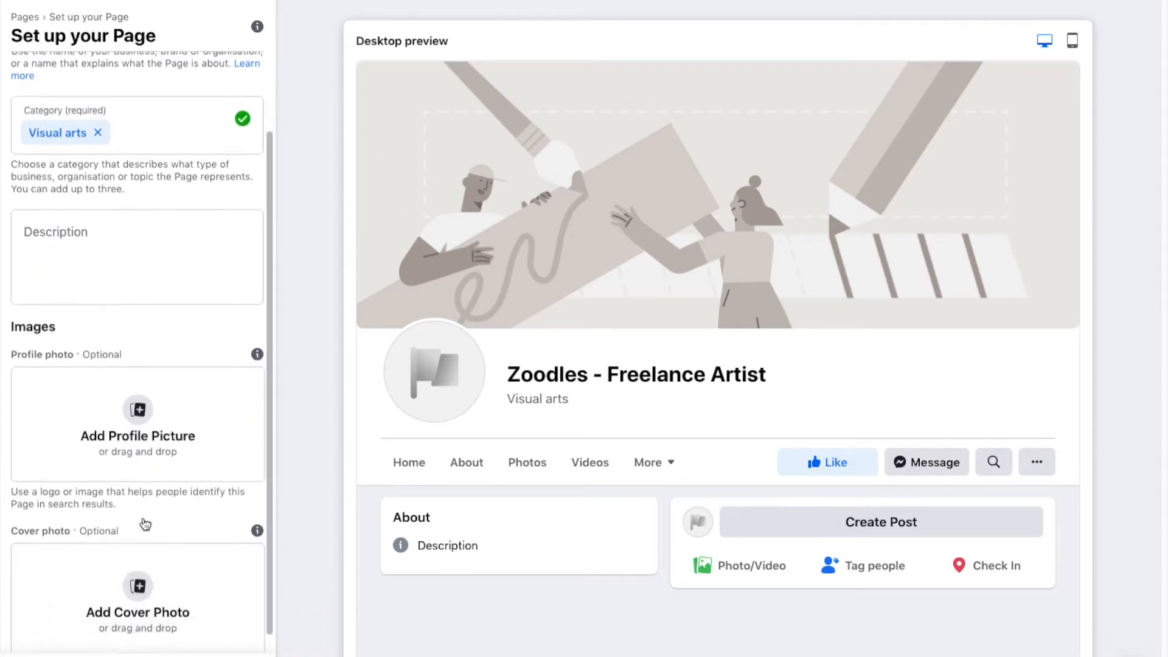
pyautogui.click(134, 578)
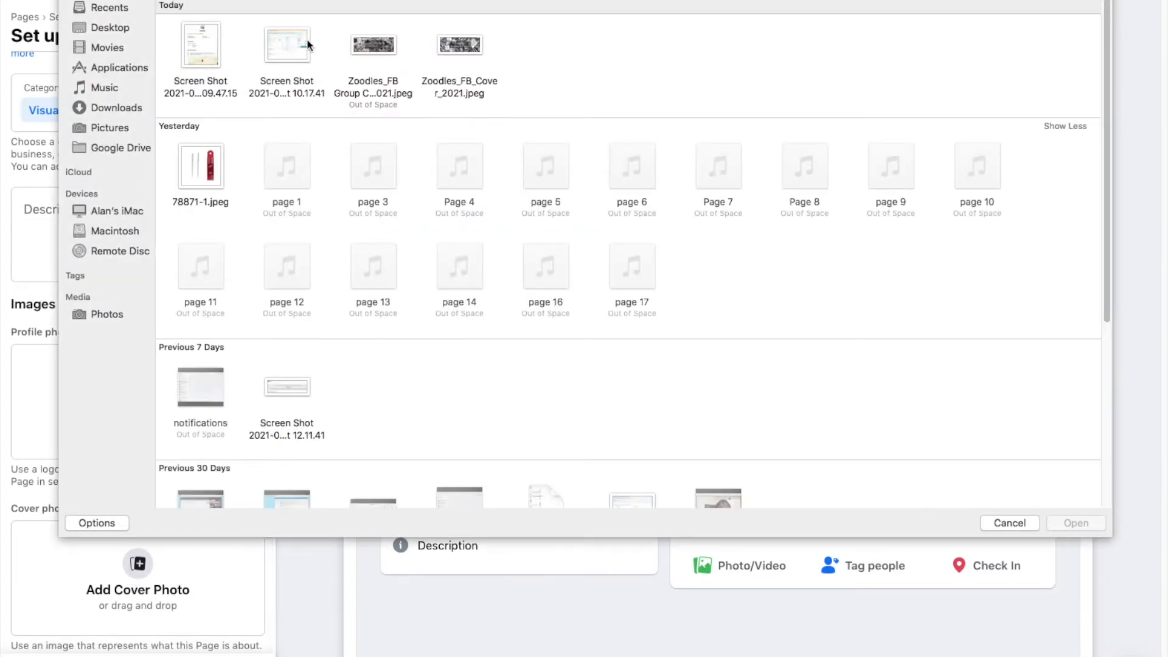
pyautogui.click(472, 46)
pyautogui.click(1074, 524)
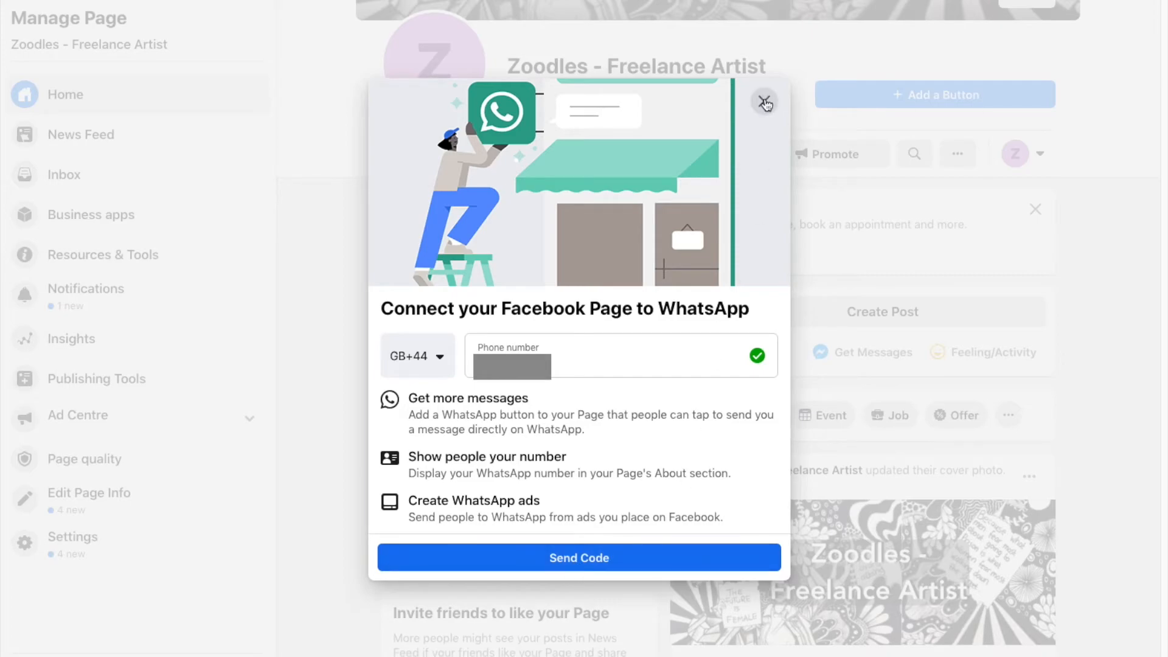
pyautogui.click(765, 104)
pyautogui.click(732, 421)
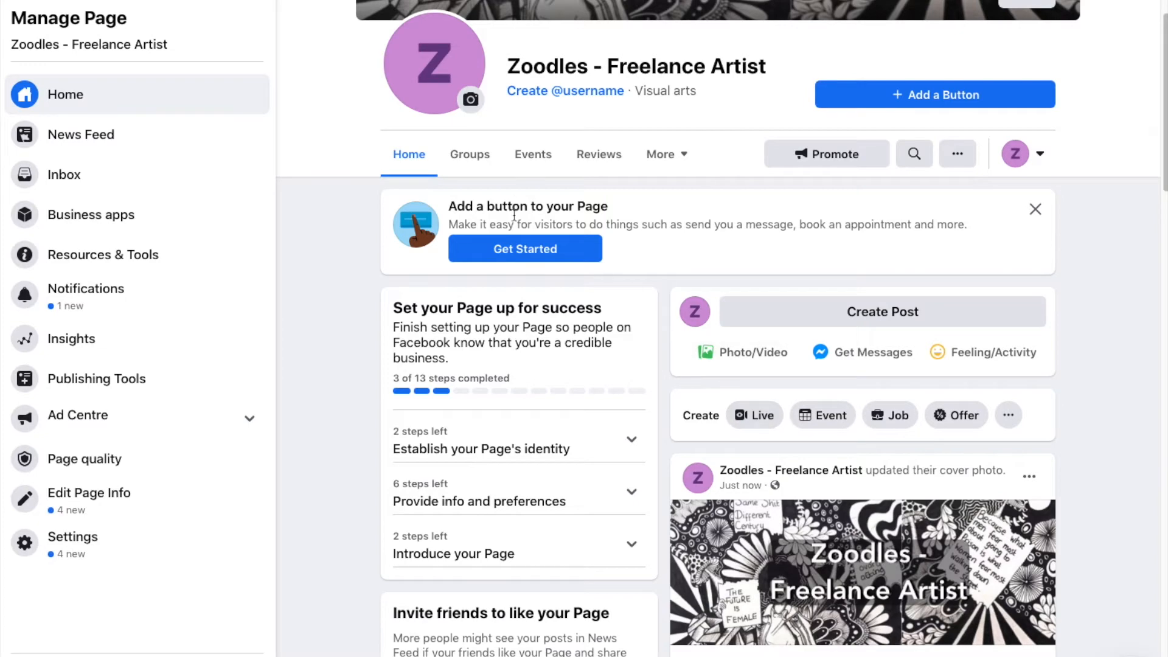
# Add a Send Message action button to the Page and leave the frequently asked questions setup without adding any.
pyautogui.click(522, 255)
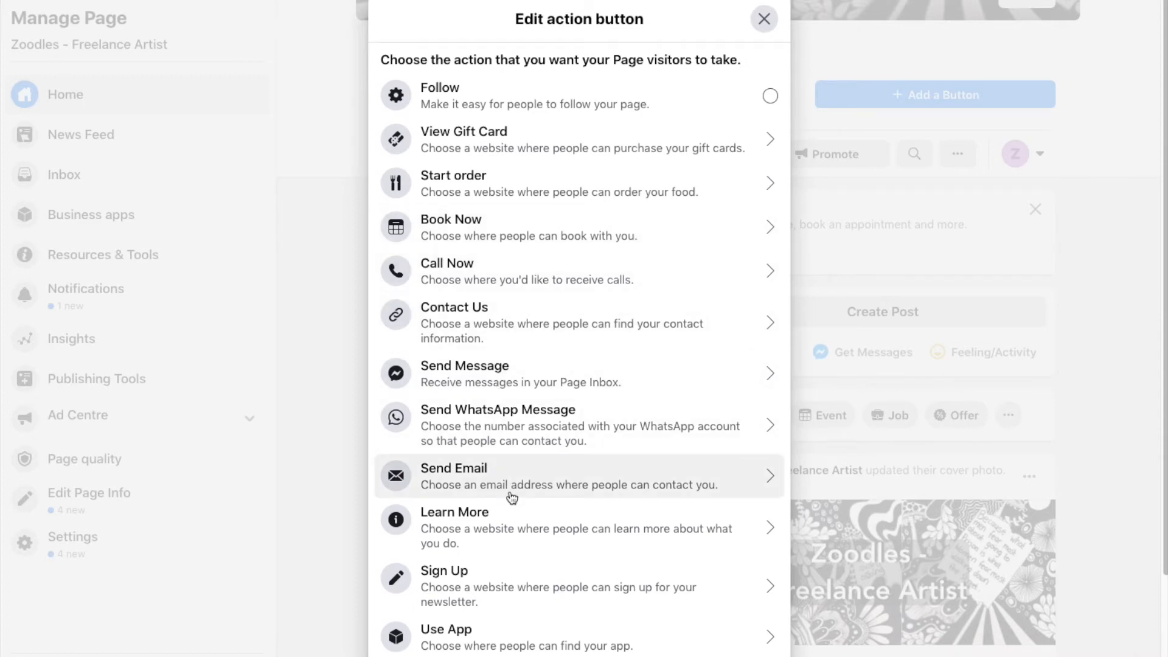
pyautogui.scroll(-3, 511, 497)
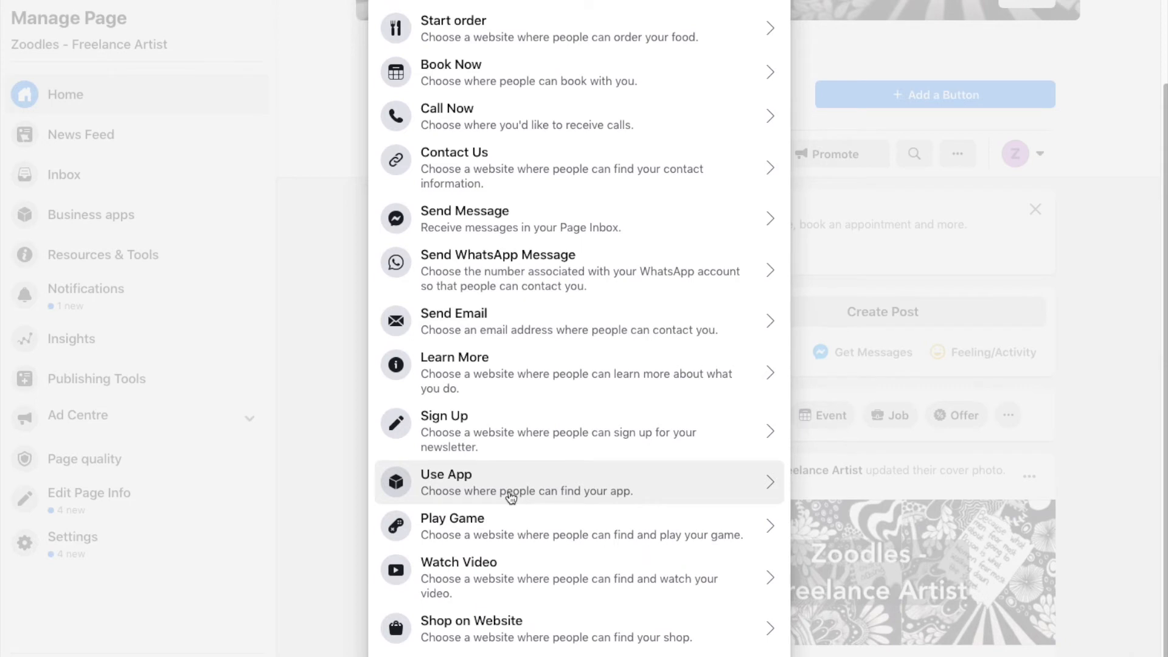
pyautogui.scroll(3, 511, 498)
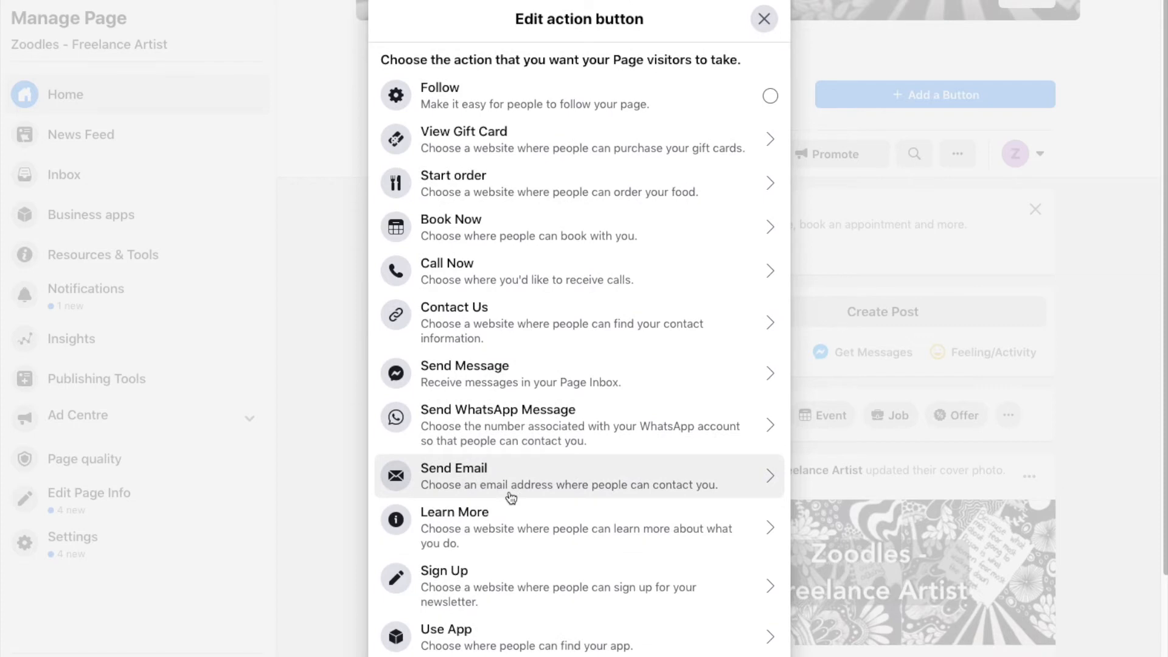
pyautogui.click(456, 382)
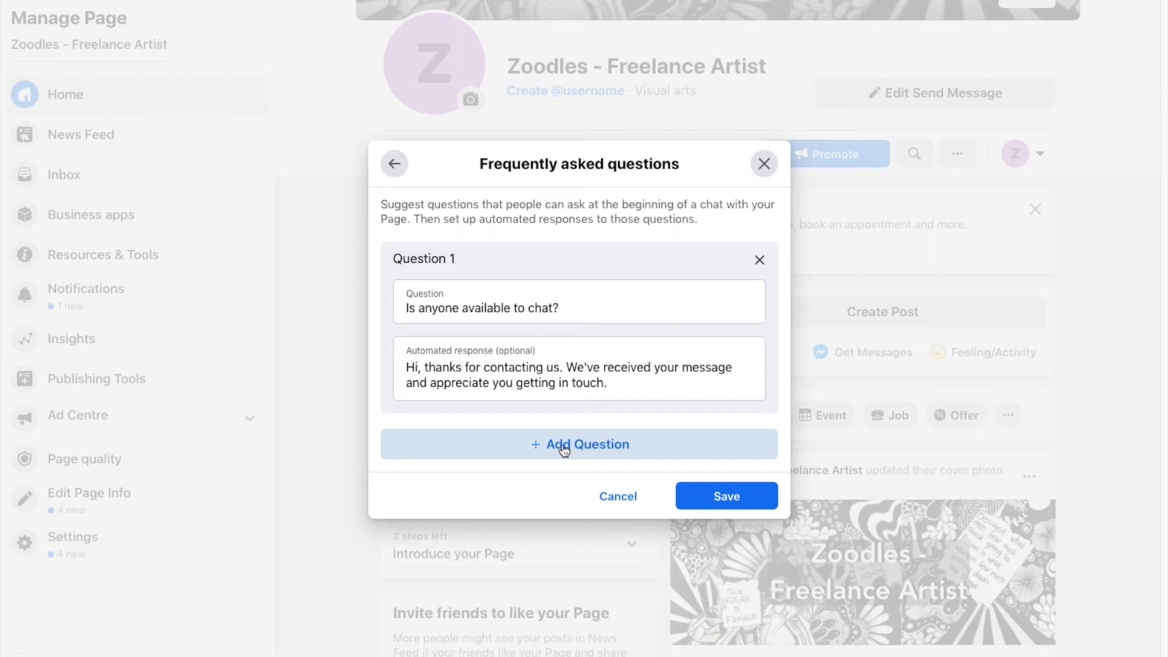
pyautogui.click(616, 503)
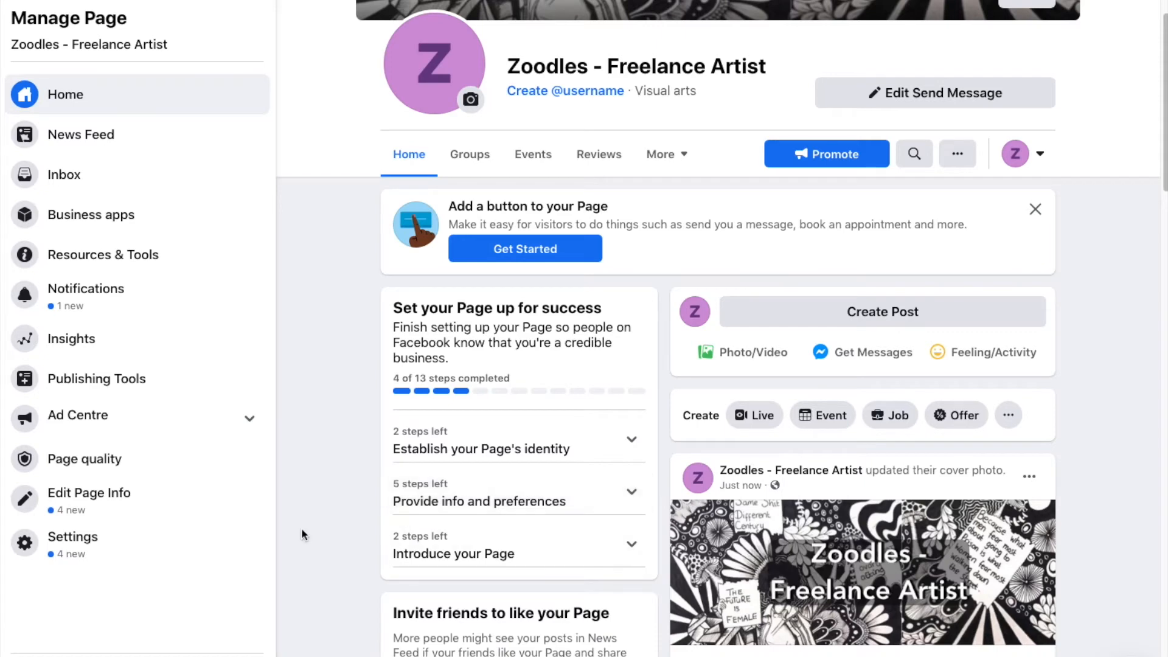
# Start a linked group for the Page and name it "Oodles of Zoodles Art - Fan Group".
pyautogui.scroll(2, 301, 535)
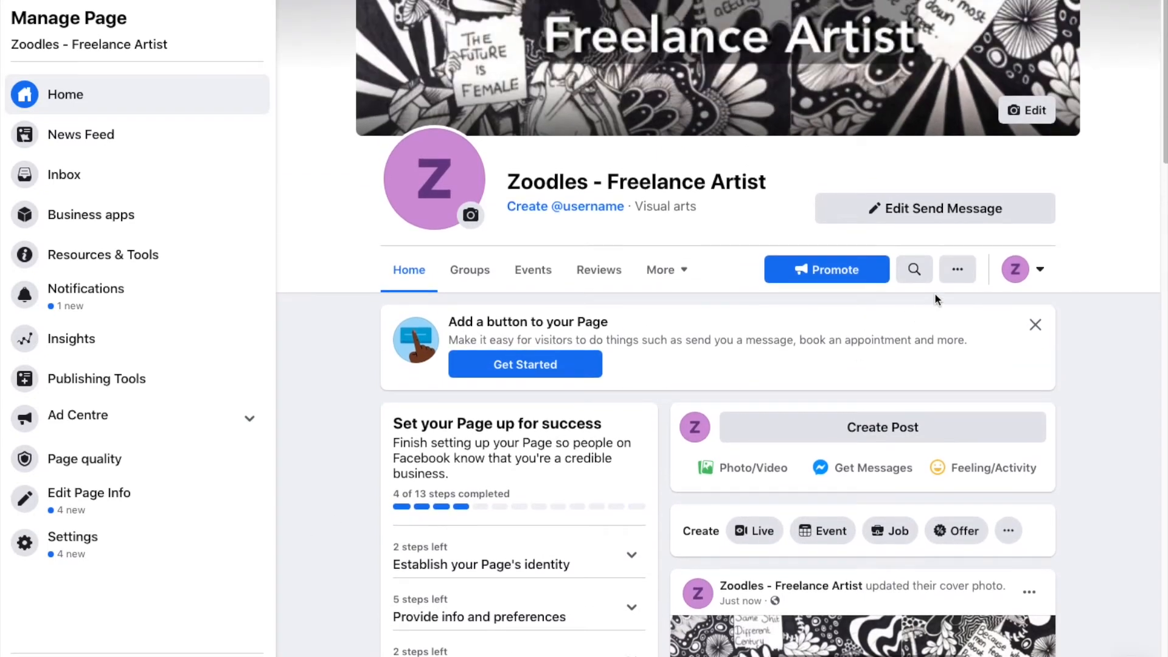
pyautogui.click(469, 269)
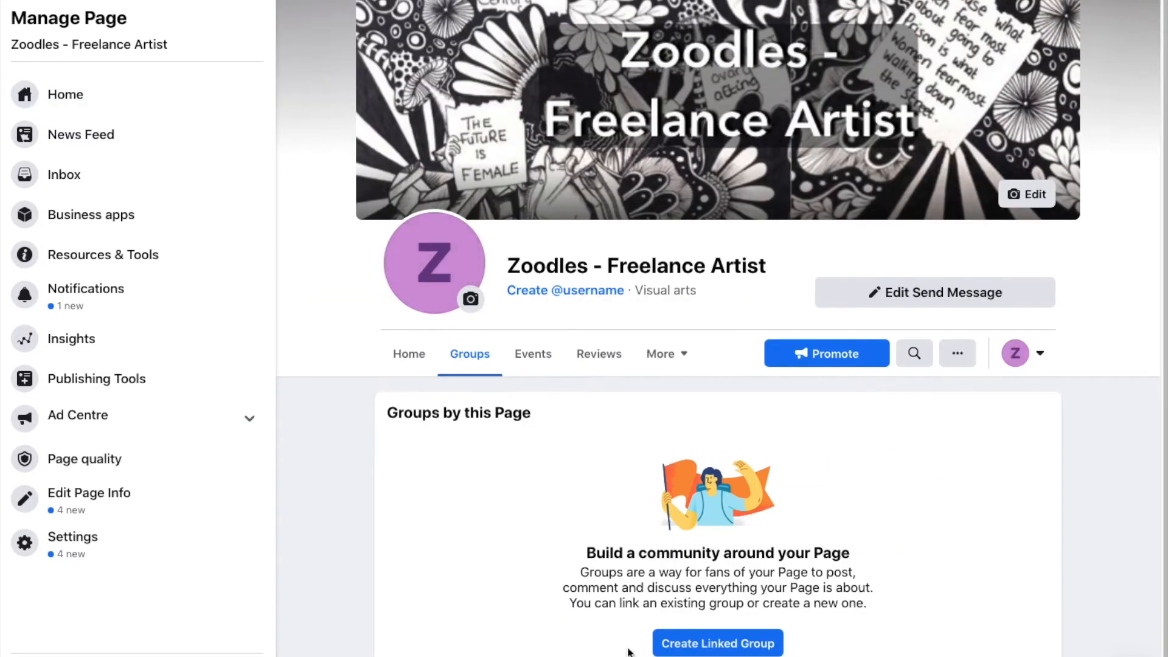
pyautogui.click(737, 646)
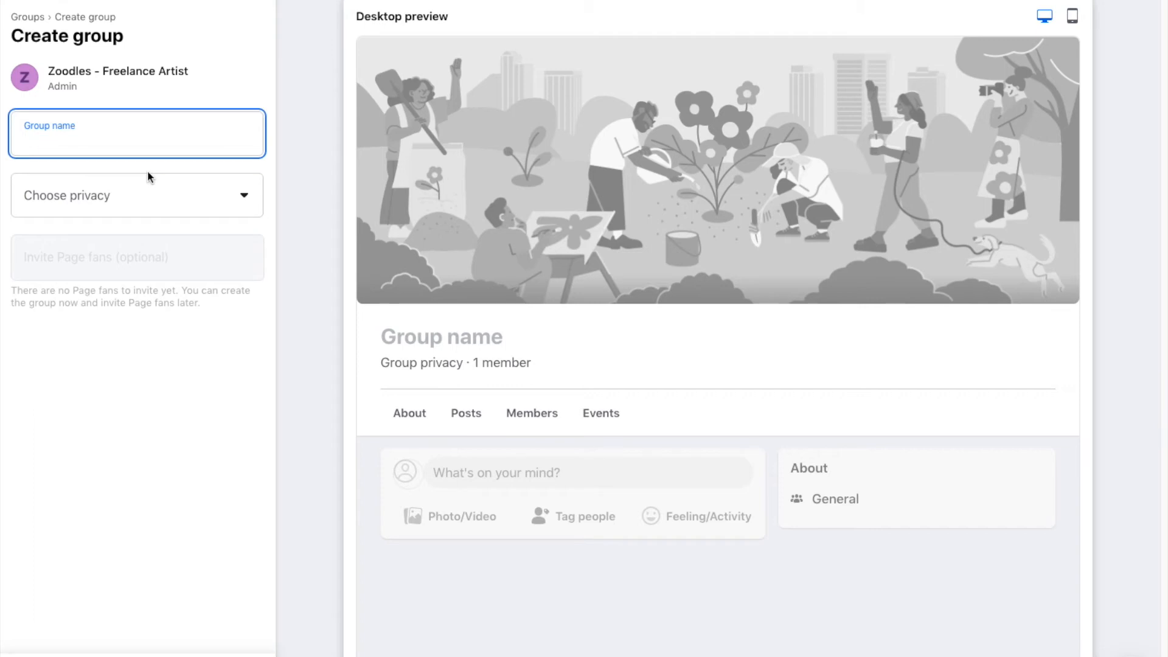
pyautogui.write('Oodles of Zoodles Art')
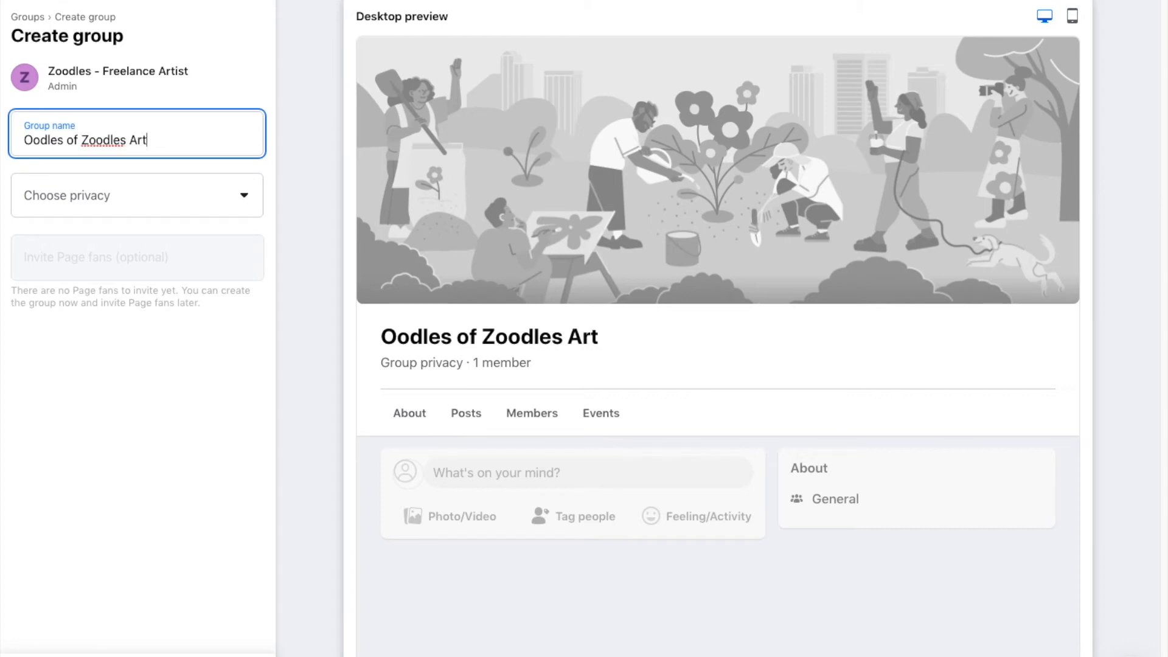
pyautogui.write(' - Fan Group')
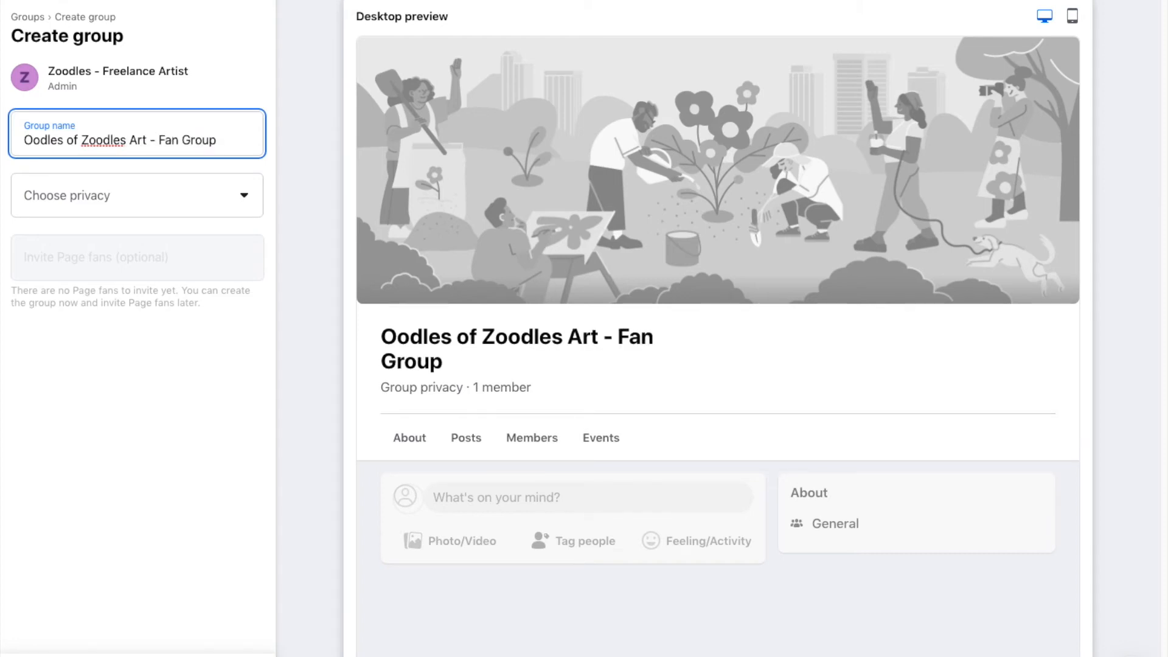
# Set the new group's privacy to Private, keep it Visible, and create the group.
pyautogui.click(244, 197)
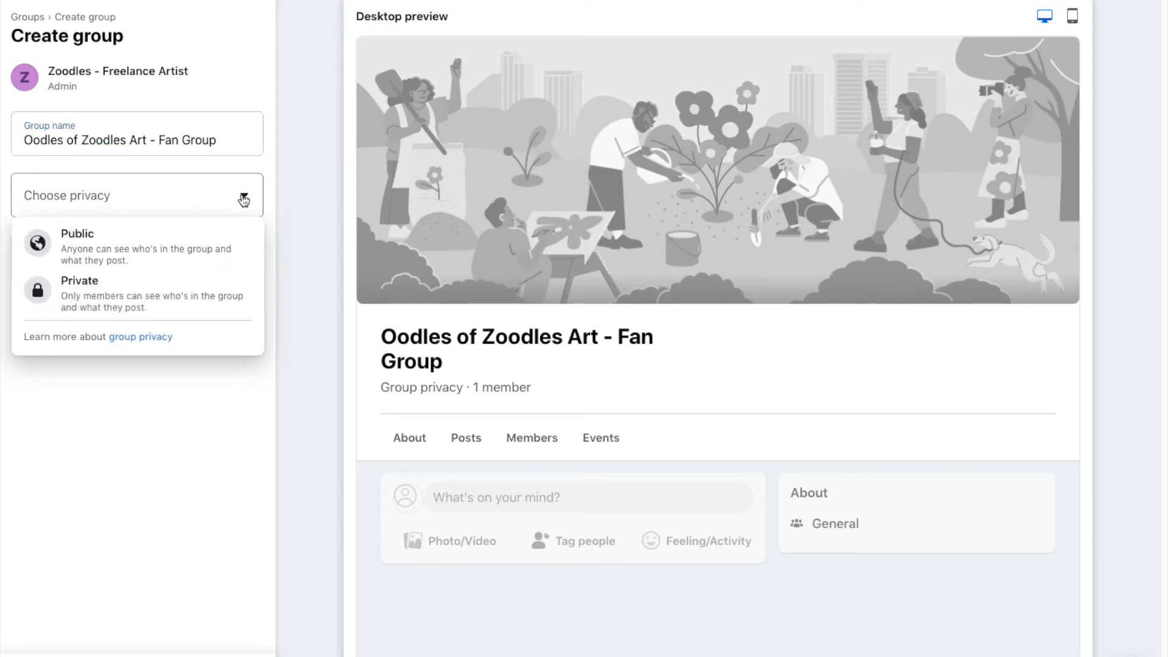
pyautogui.click(152, 295)
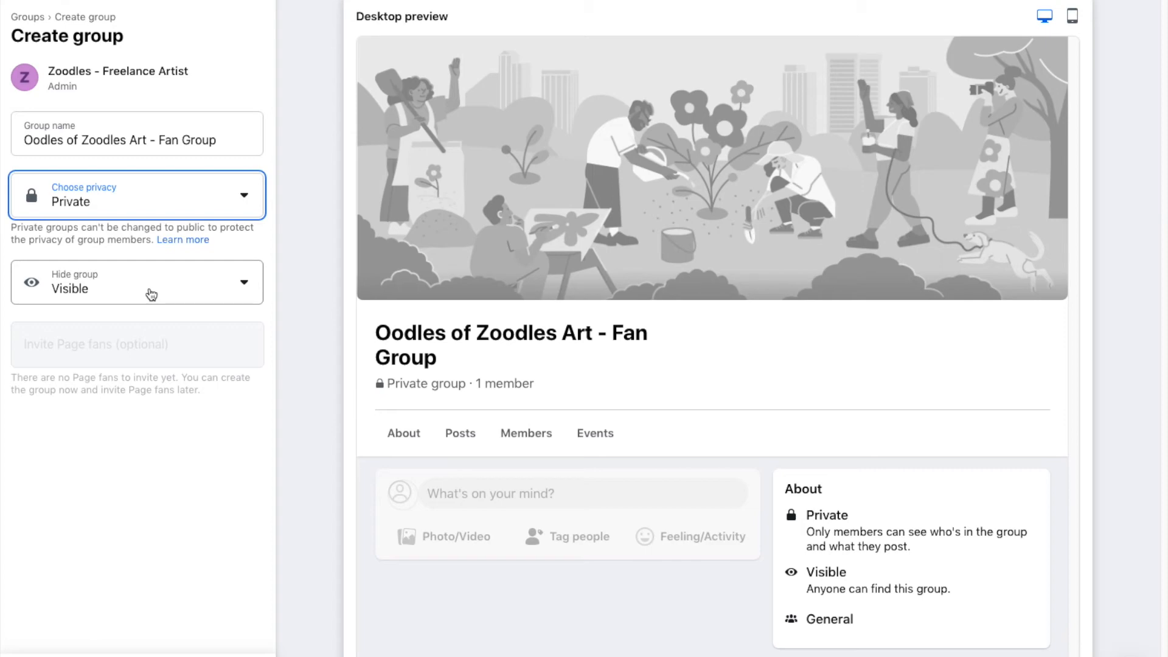
pyautogui.click(137, 656)
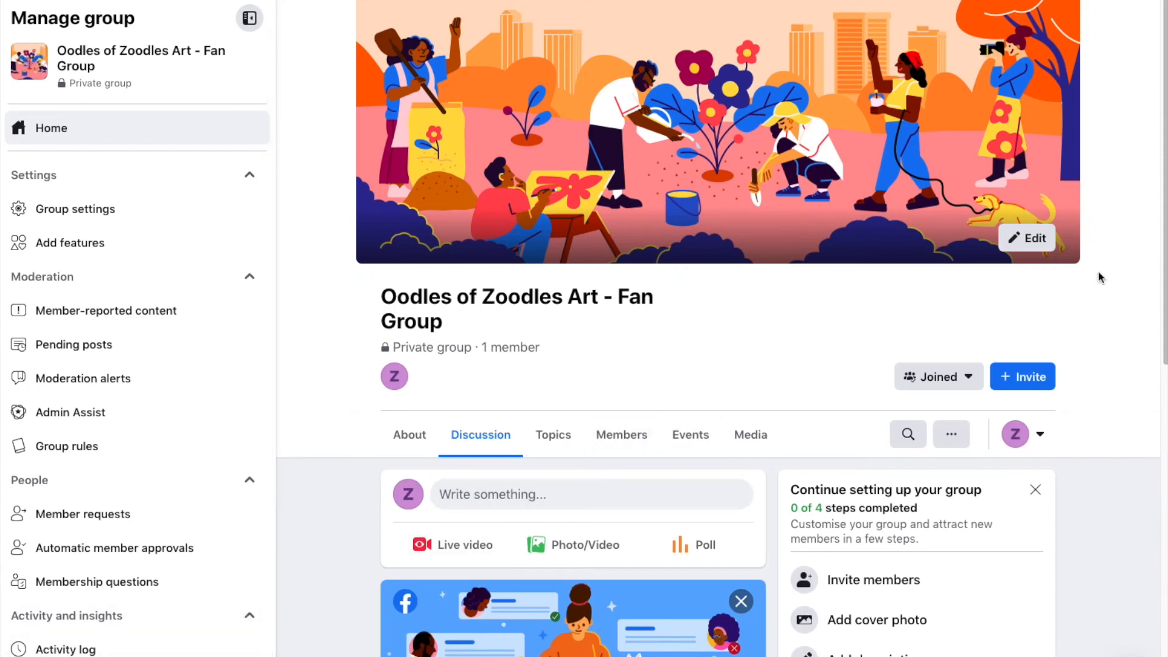
# Upload the Zoodles_FB Group cover JPEG as the fan group's cover photo.
pyautogui.click(1027, 238)
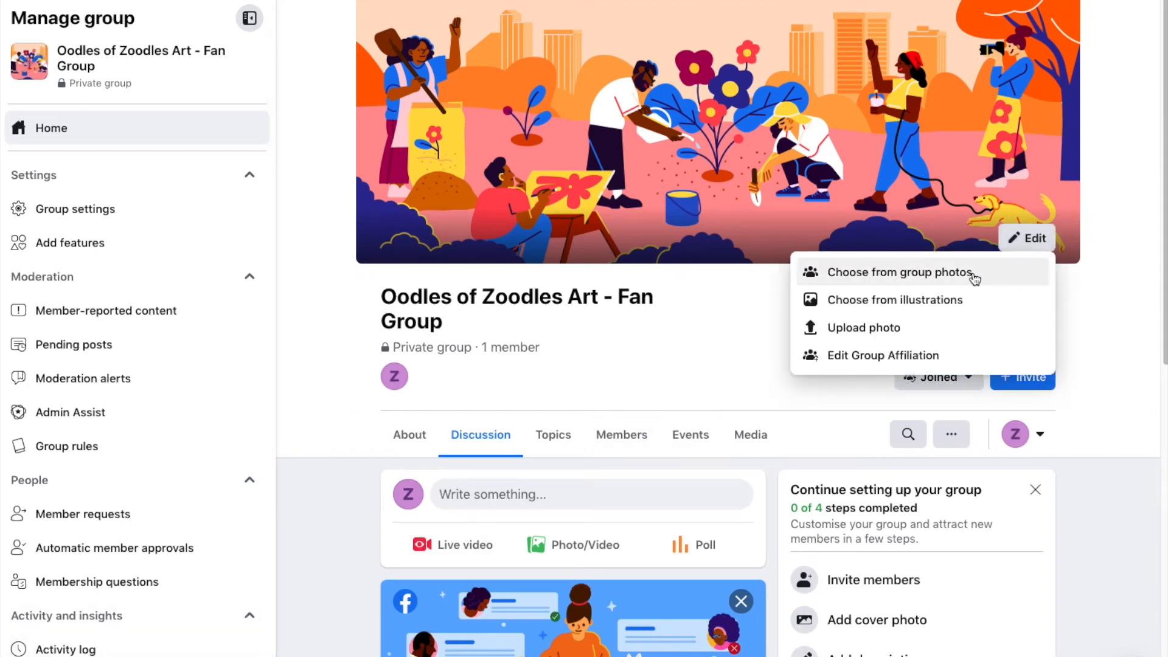
pyautogui.click(888, 330)
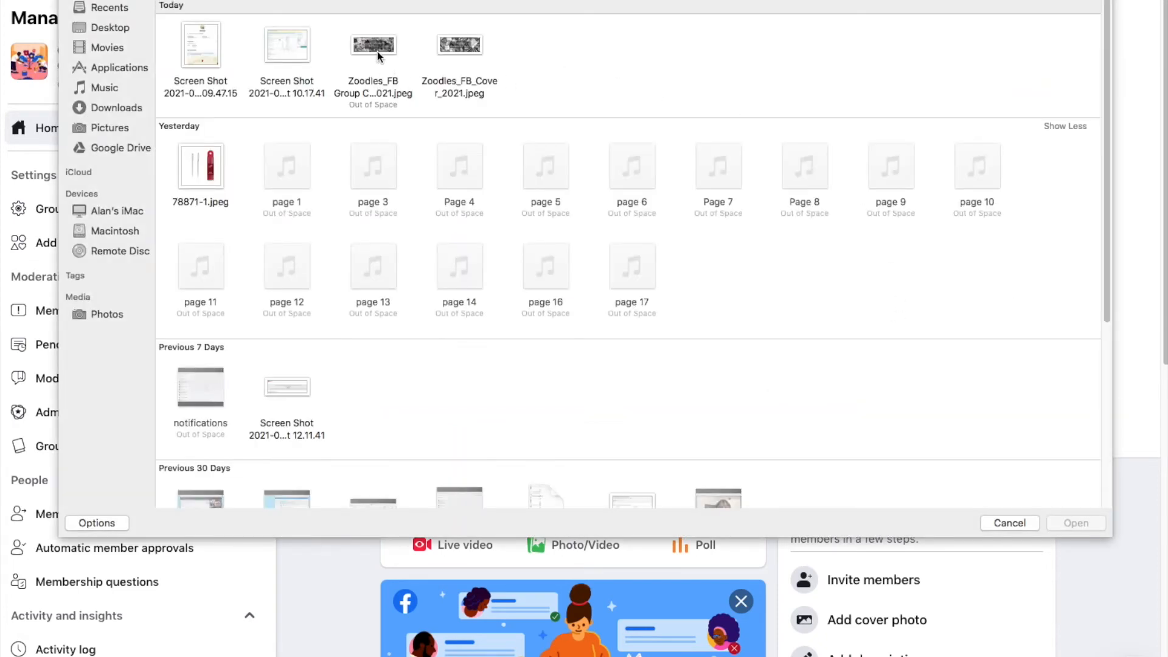
pyautogui.click(377, 54)
pyautogui.click(1067, 524)
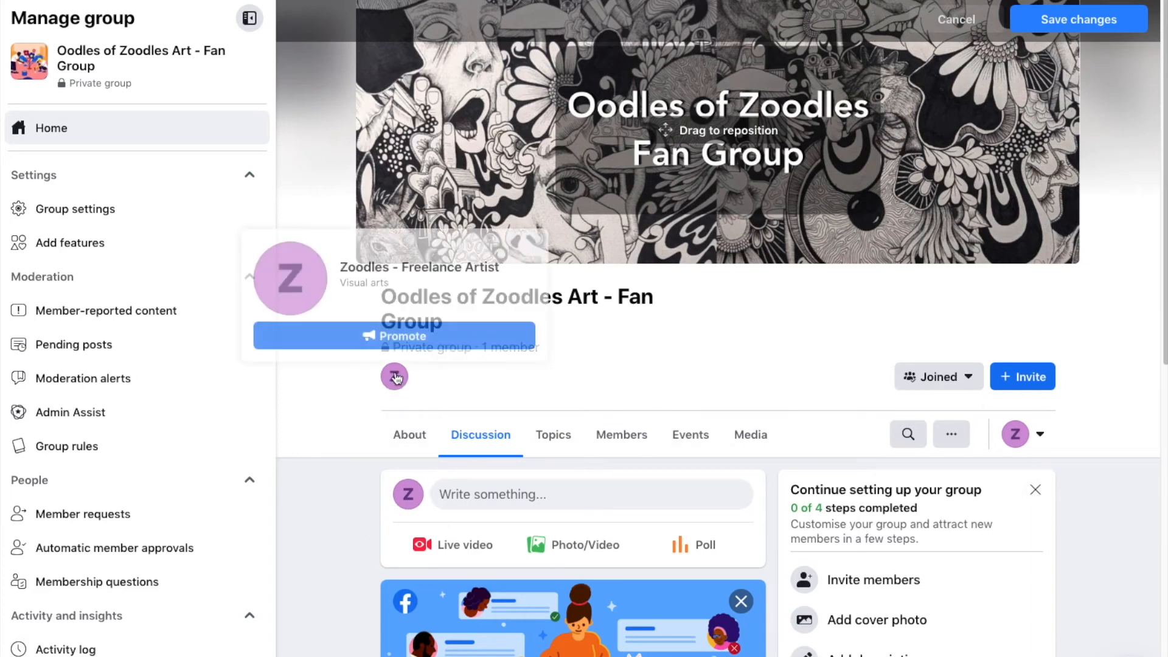
# Look over the fan group's discussion page, its setup suggestions and the group management options, including scheduled posts.
pyautogui.scroll(-1, 298, 584)
pyautogui.scroll(-5, 298, 583)
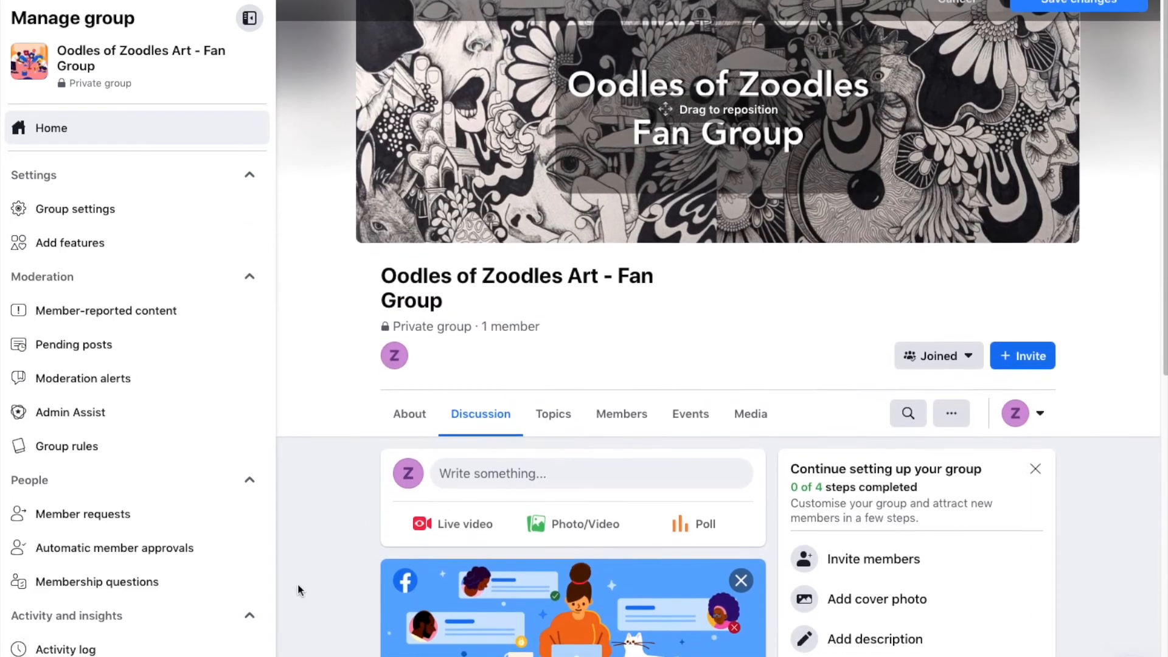
pyautogui.scroll(-1, 299, 588)
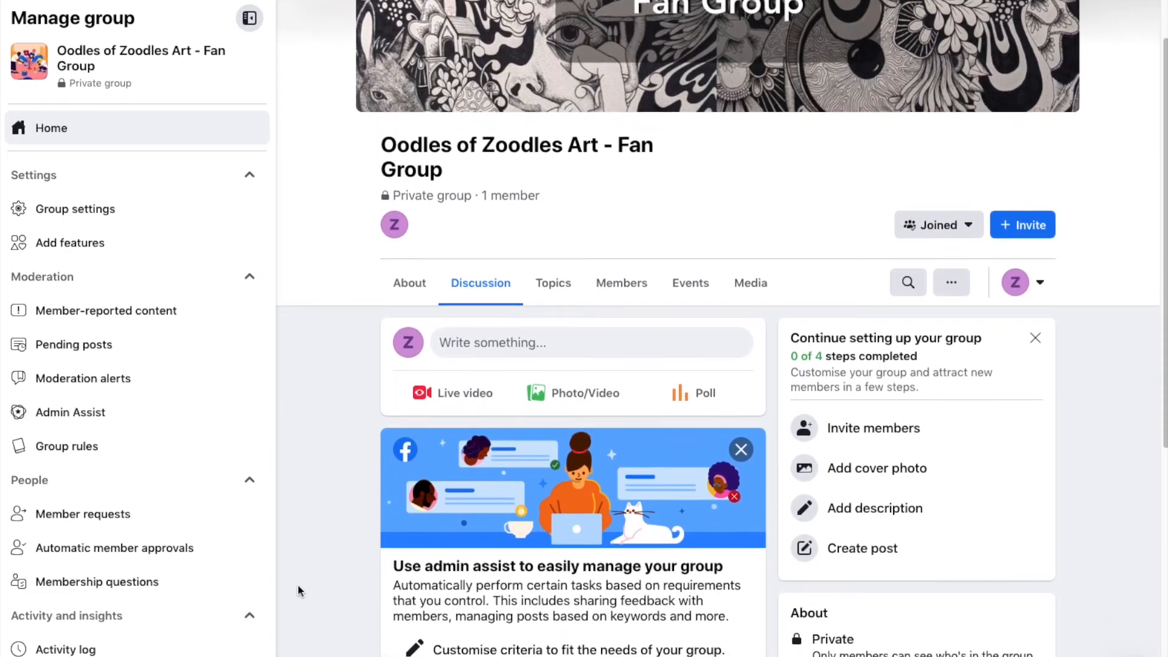
pyautogui.scroll(-2, 298, 585)
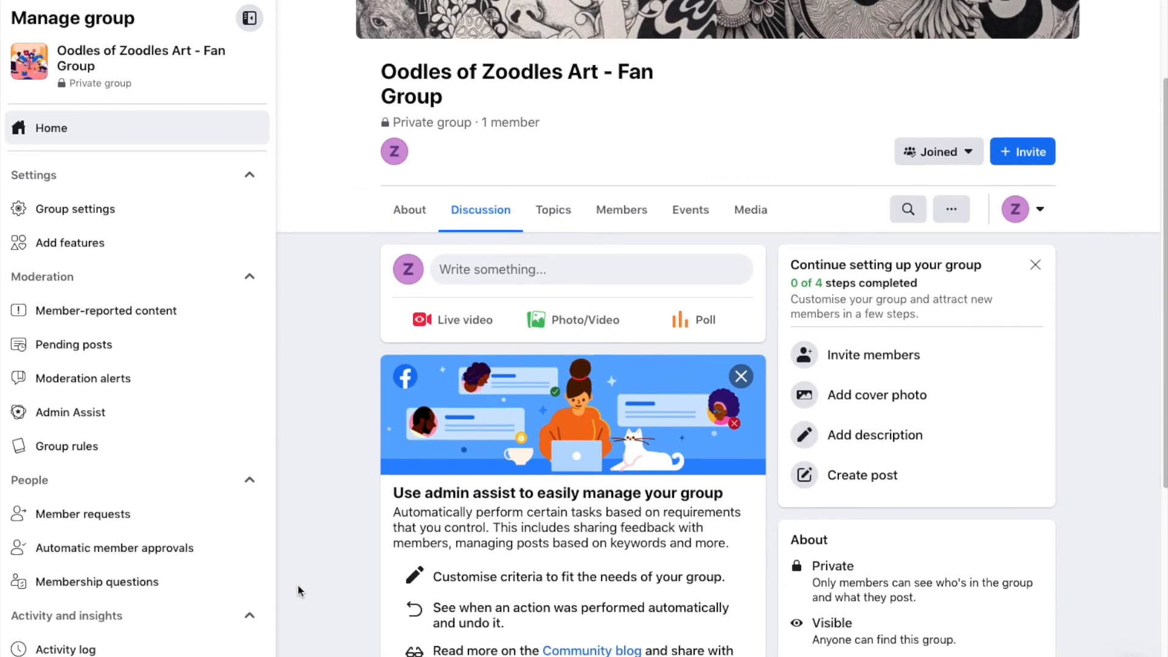
pyautogui.scroll(-3, 298, 587)
pyautogui.scroll(-3, 297, 584)
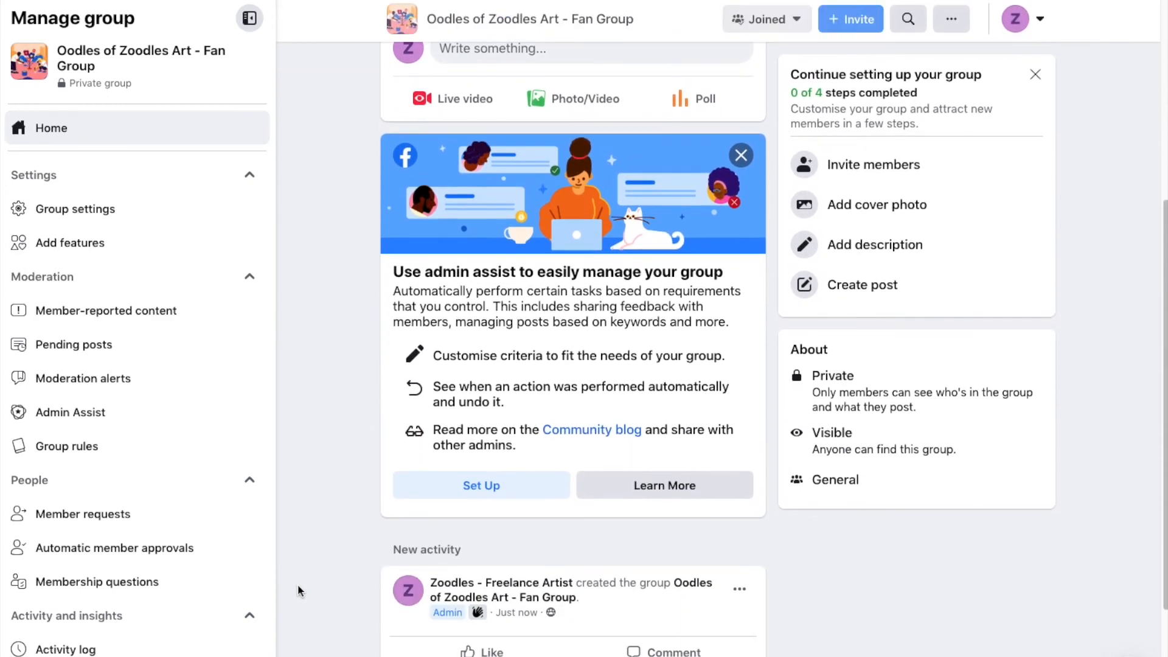
pyautogui.scroll(6, 297, 586)
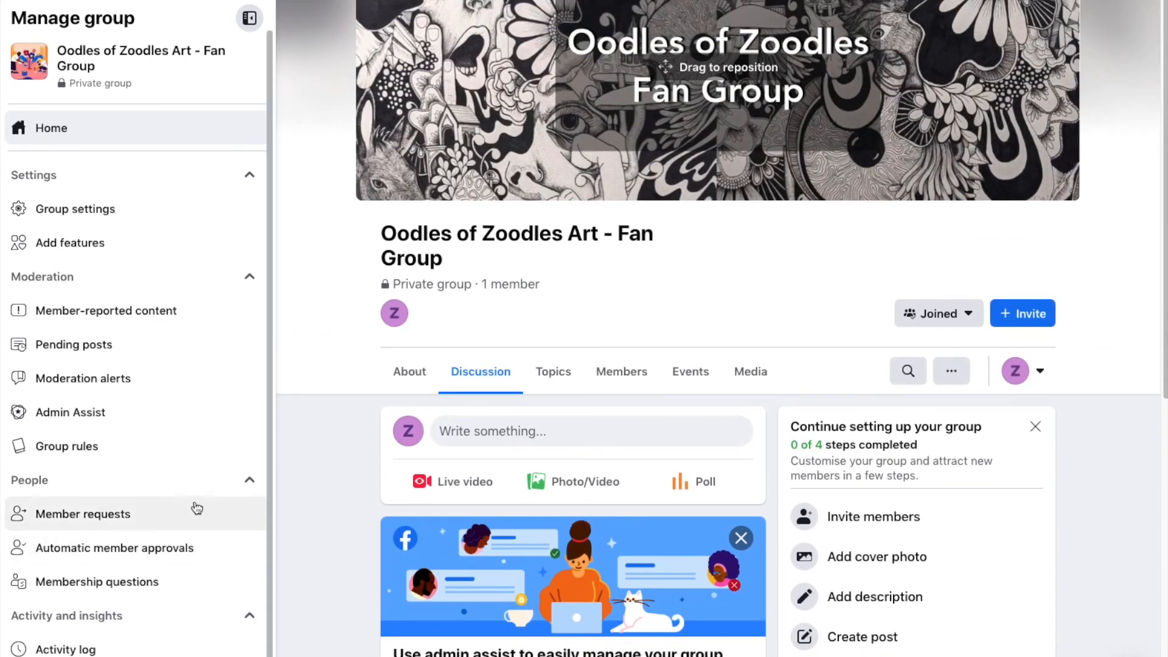
pyautogui.scroll(-1, 136, 518)
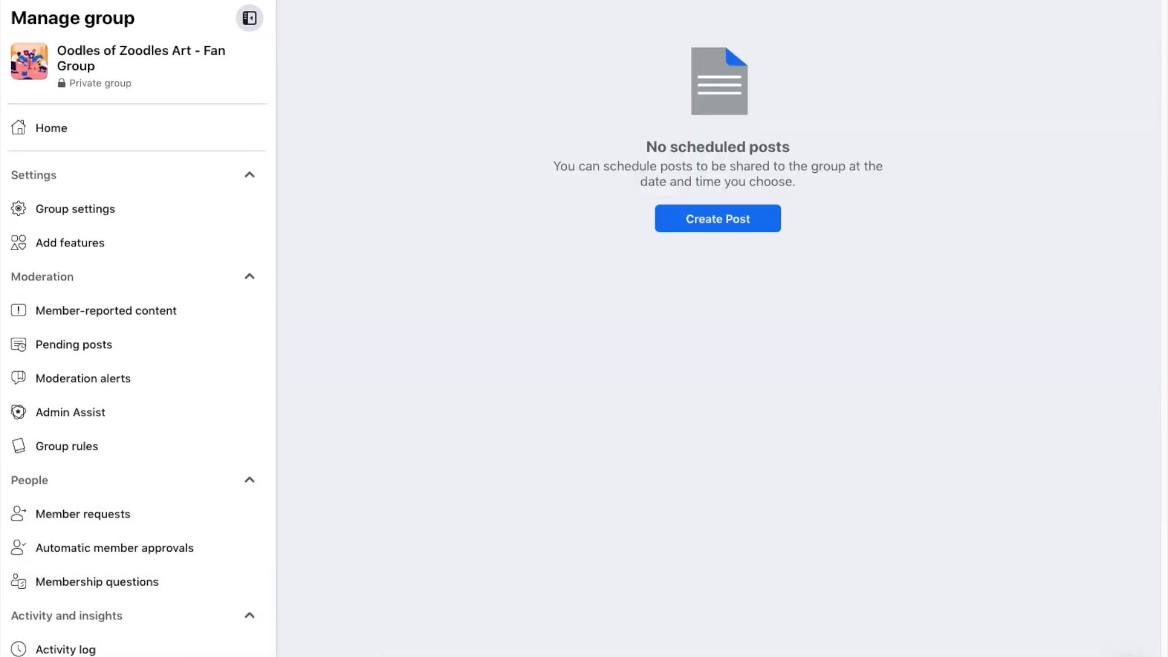
# Start a new group post, look over the content types that can be added to it, and close the empty draft.
pyautogui.click(736, 228)
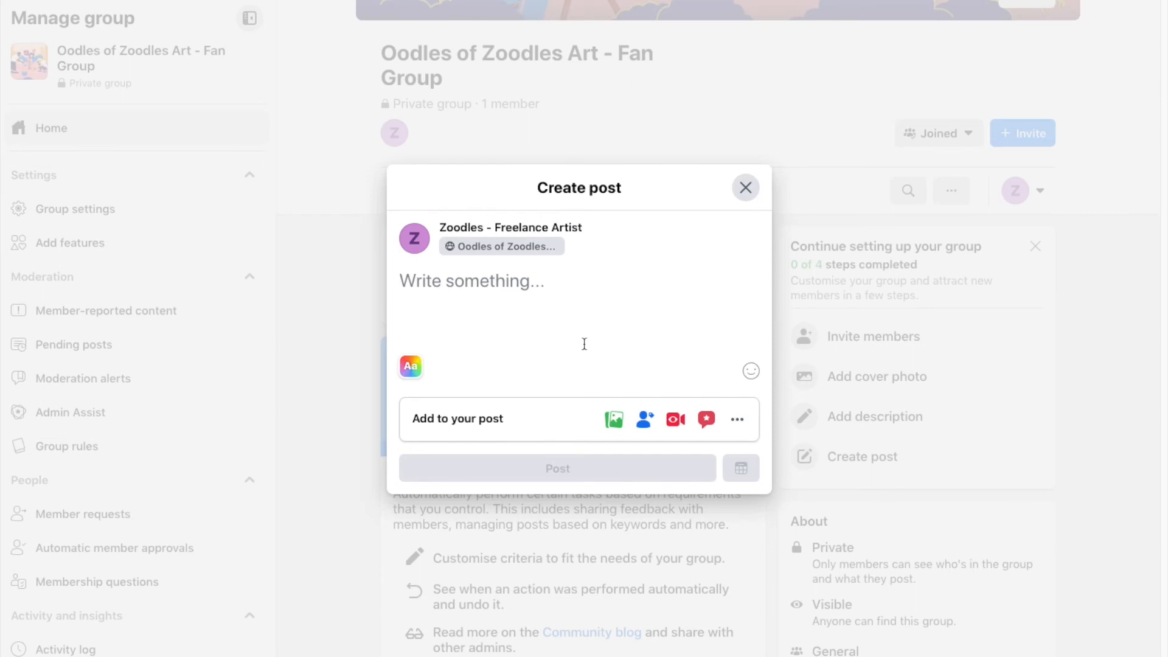
pyautogui.click(737, 420)
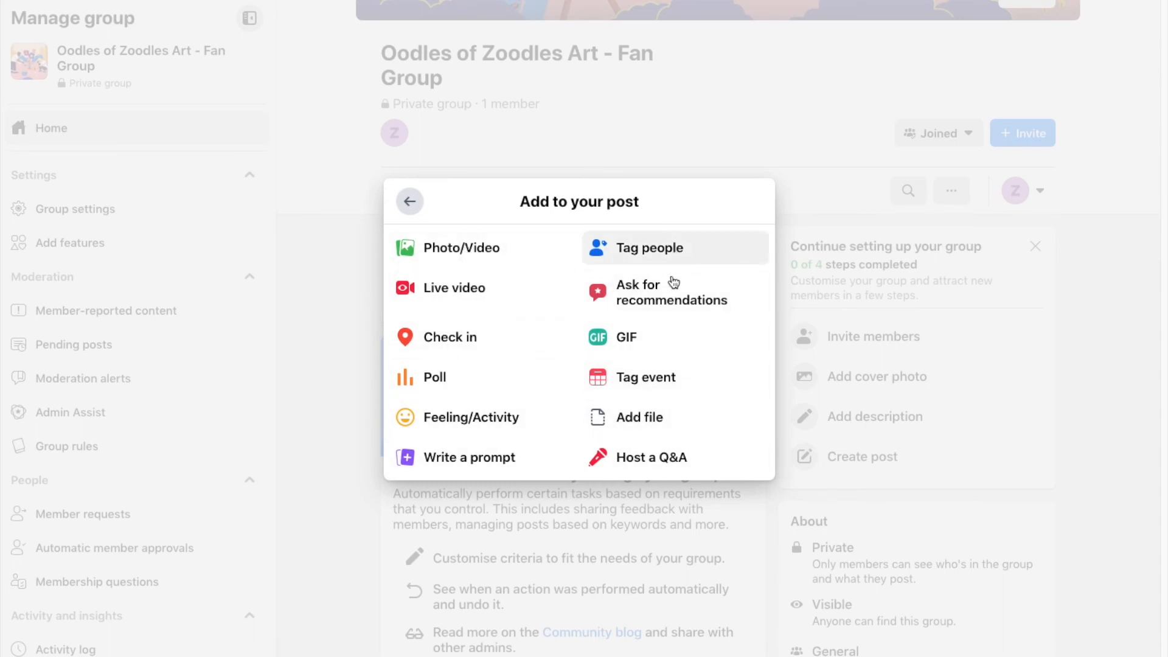
pyautogui.click(410, 201)
pyautogui.click(748, 189)
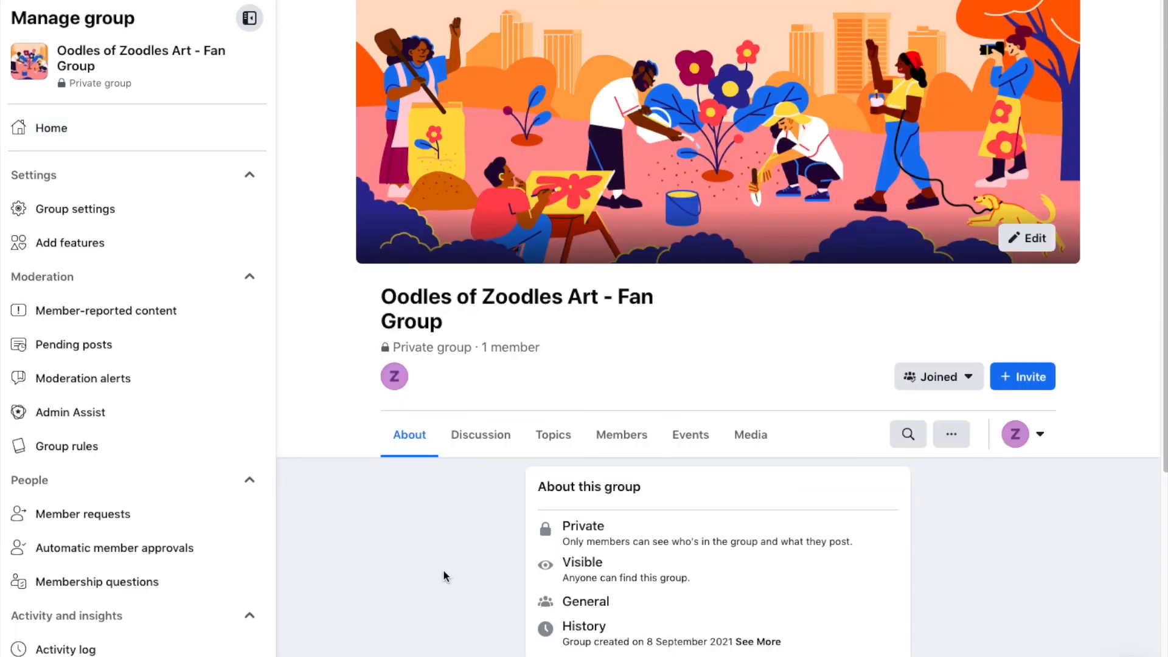
# Replace the fan group's illustrated cover with the uploaded Zoodles_FB Group cover JPEG and save the changes.
pyautogui.click(1035, 242)
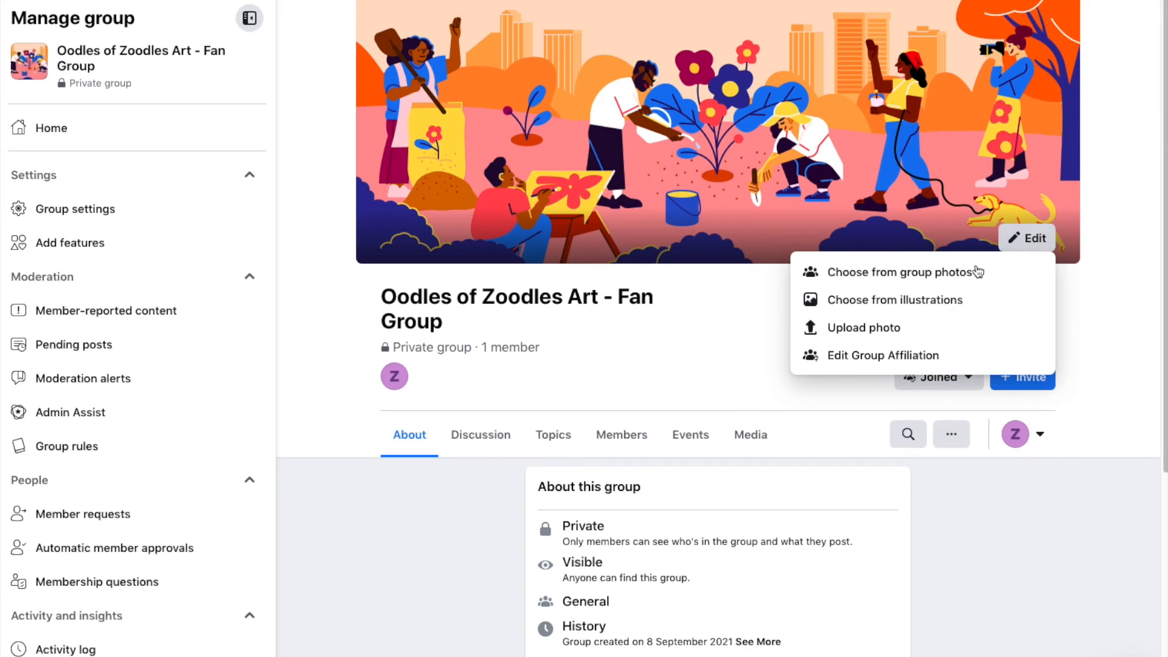
pyautogui.click(887, 328)
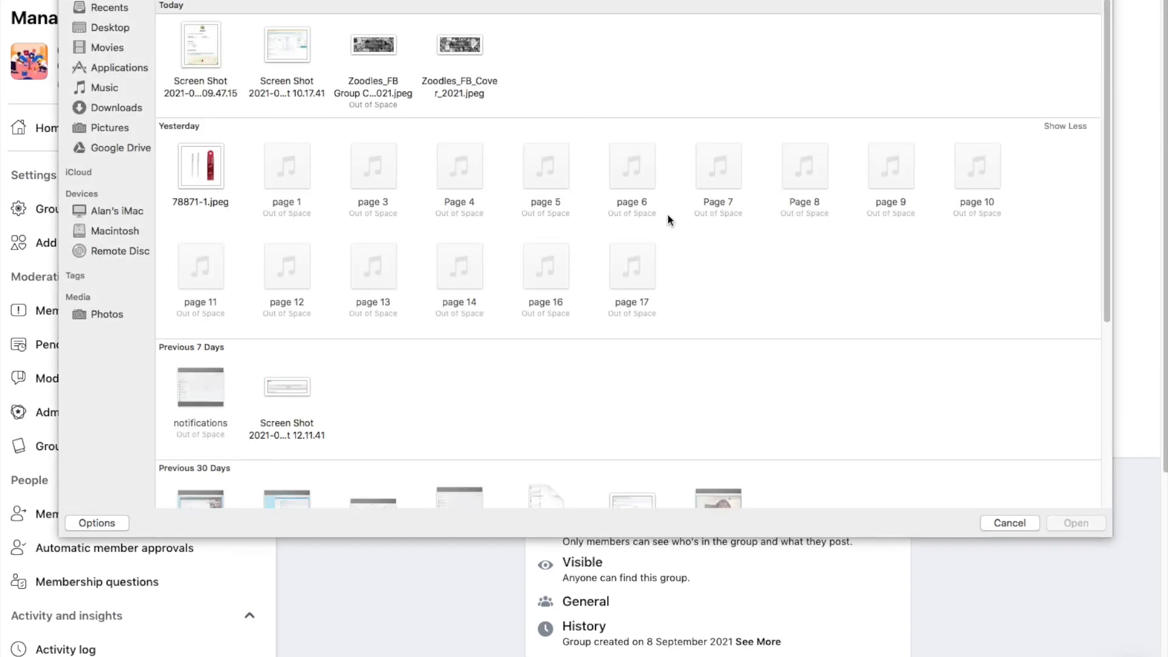
pyautogui.click(373, 44)
pyautogui.click(1076, 522)
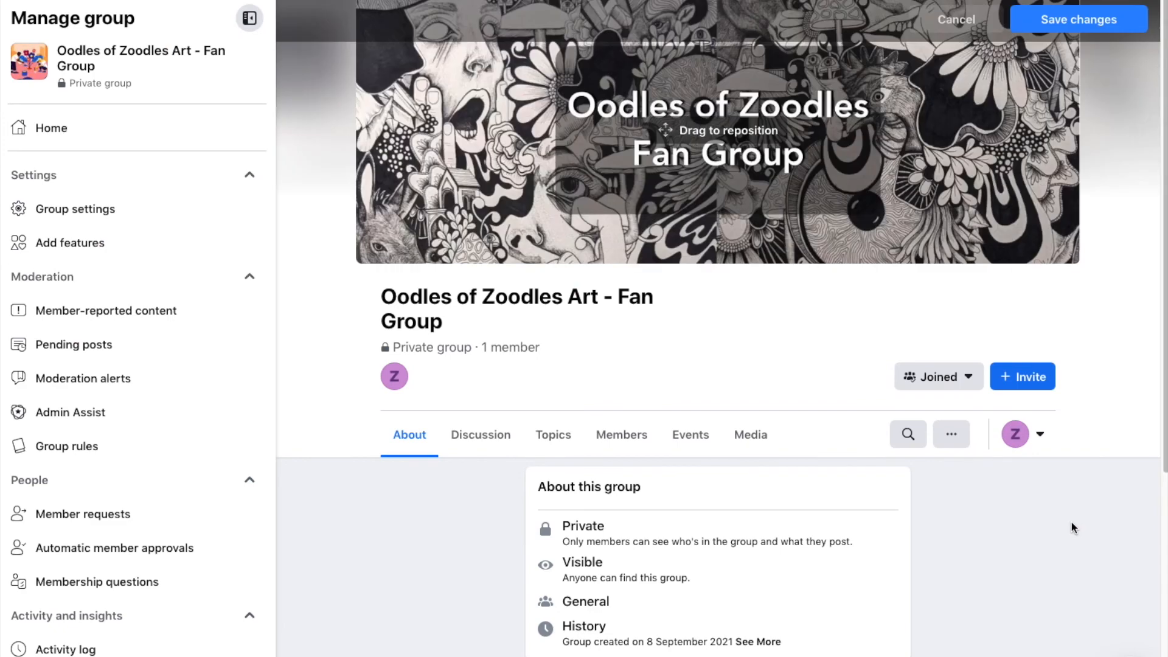
pyautogui.click(1080, 21)
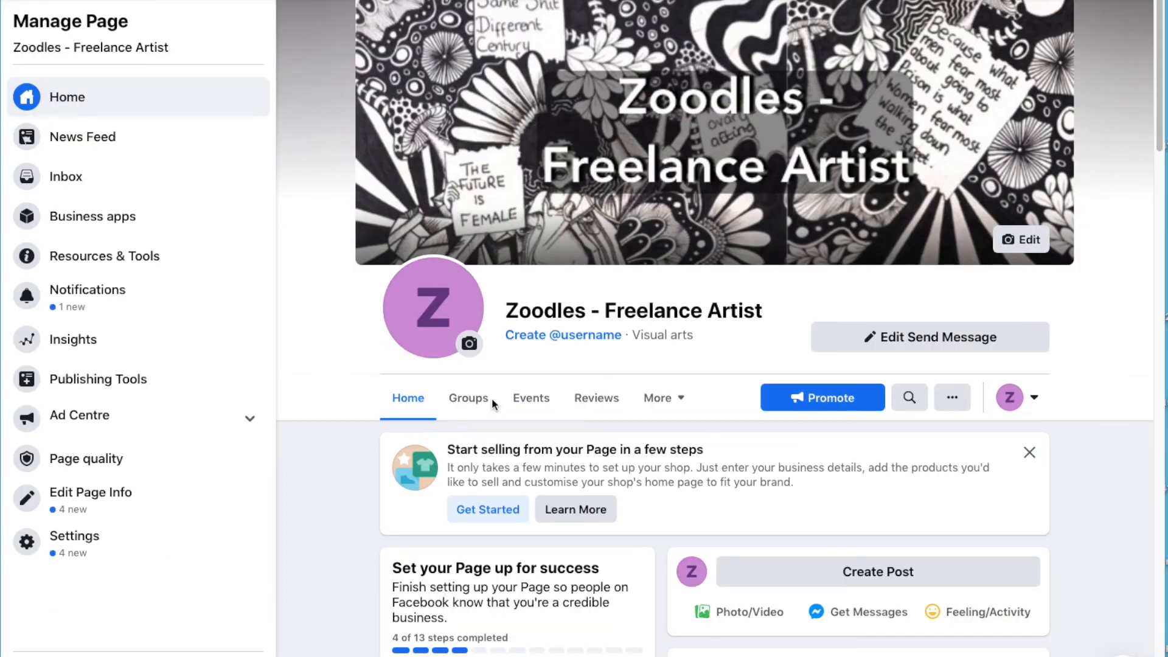
# Create the username ZoodlesArt for the Zoodles - Freelance Artist Page, with a capital Z and A.
pyautogui.click(582, 336)
pyautogui.click(397, 405)
pyautogui.write('z')
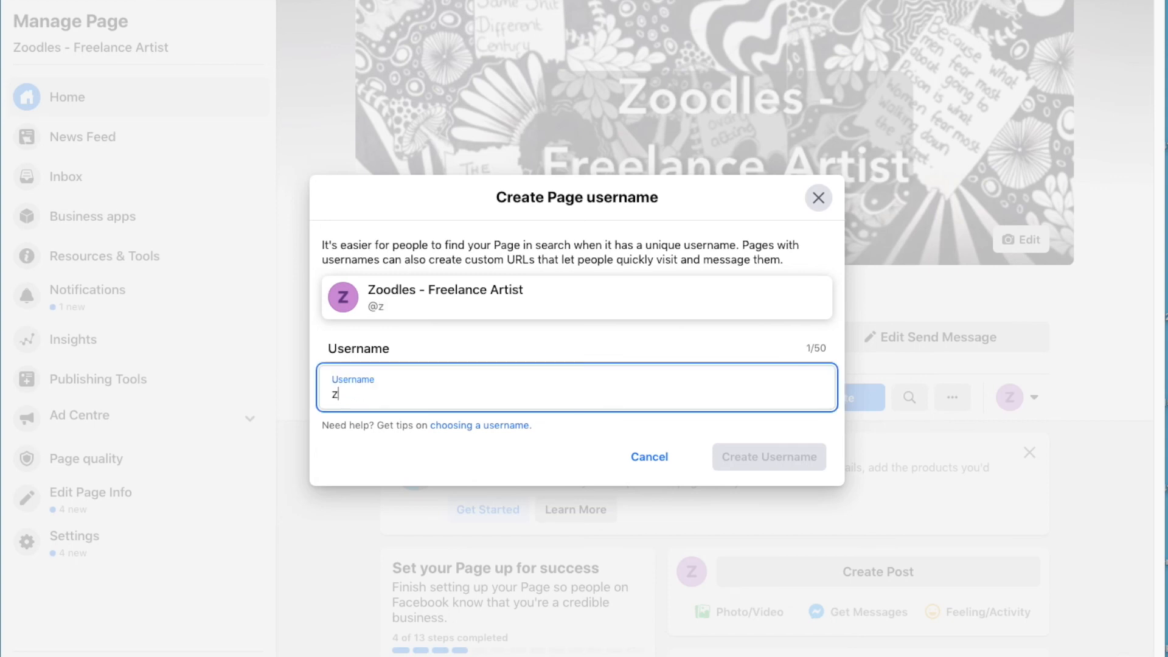
pyautogui.write('oodlesart')
pyautogui.click(381, 393)
pyautogui.press('BackSpace')
pyautogui.write('A')
pyautogui.click(335, 394)
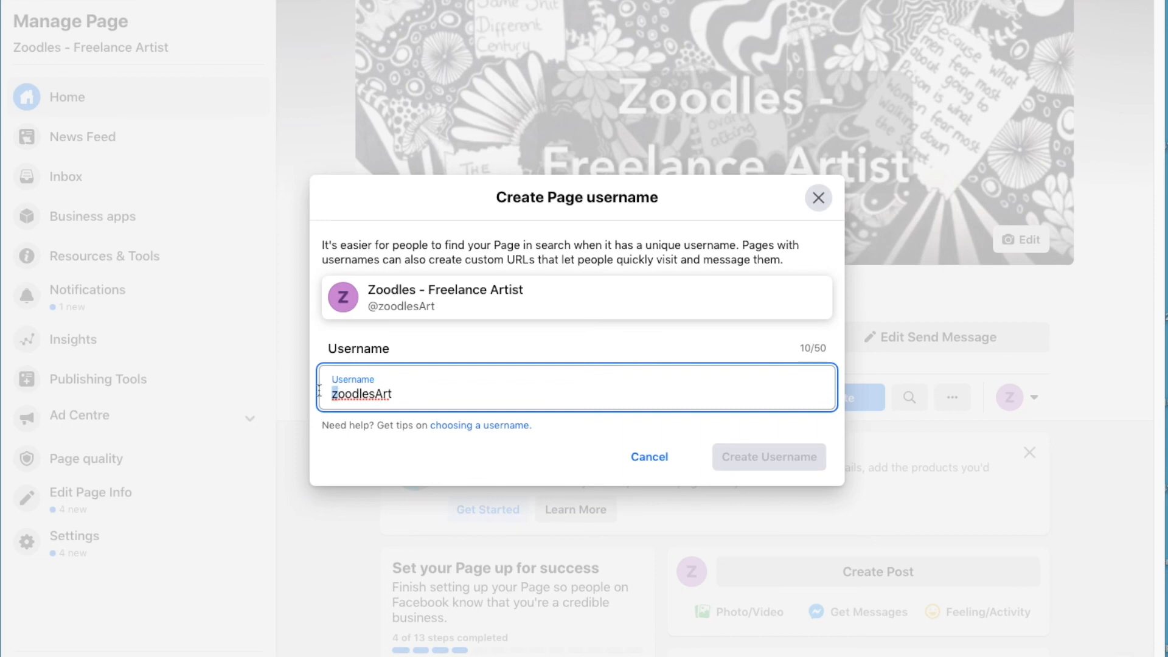
pyautogui.press('BackSpace')
pyautogui.write('Z')
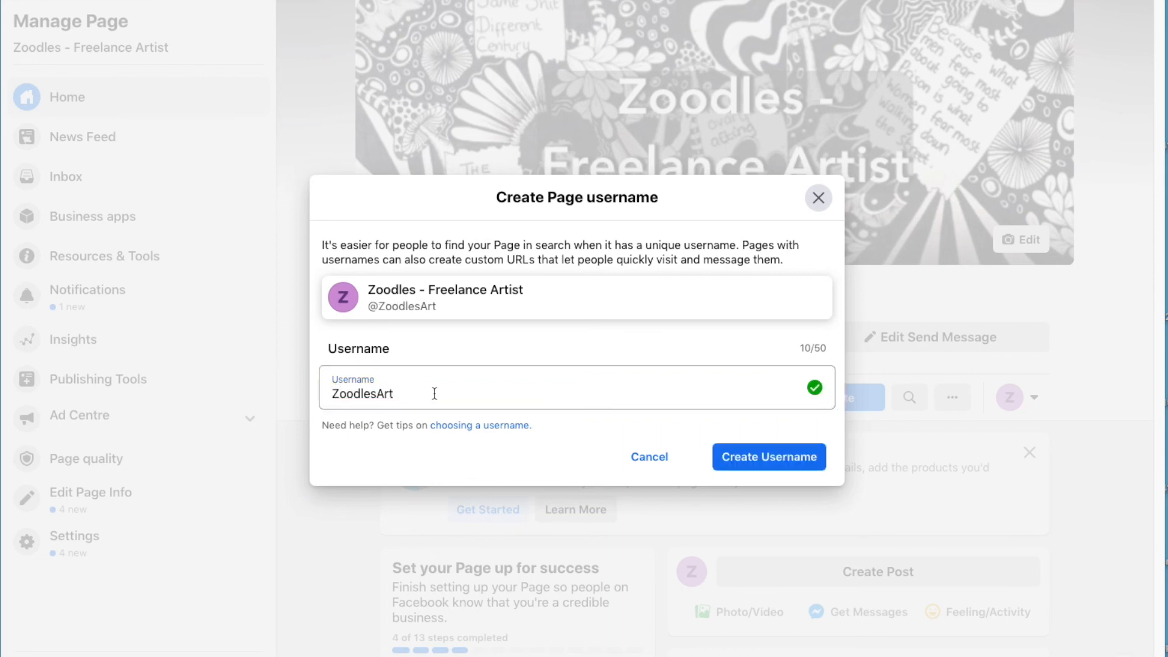
pyautogui.click(761, 466)
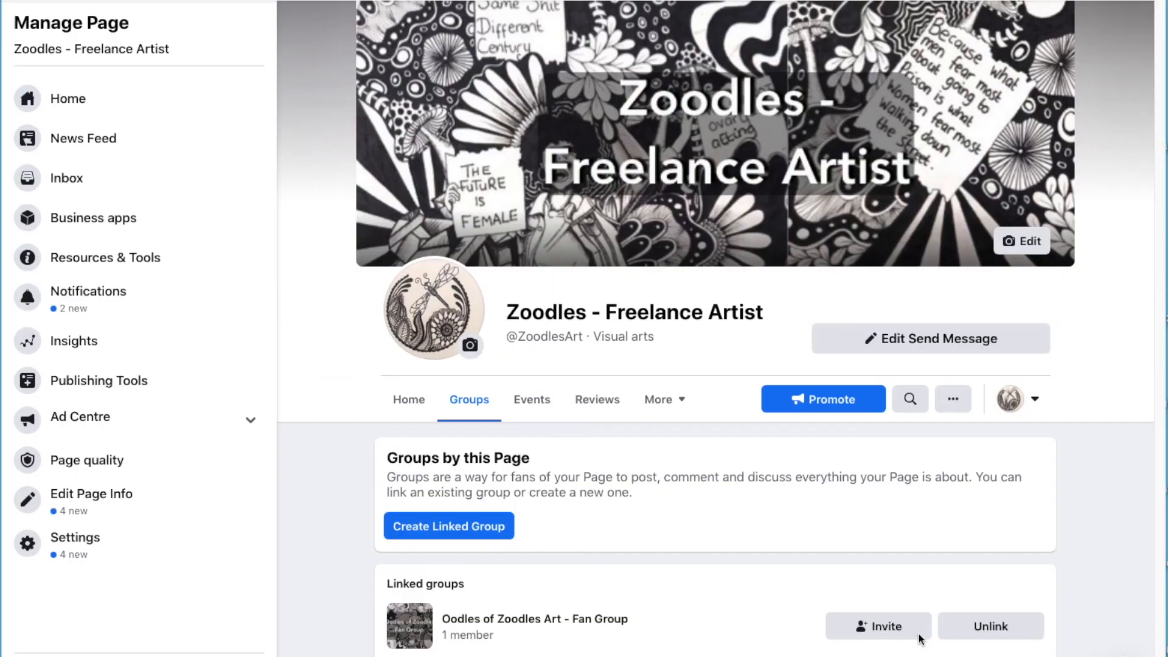
# View the list of Page fans who can be invited to the linked fan group and close it without sending invitations.
pyautogui.click(920, 637)
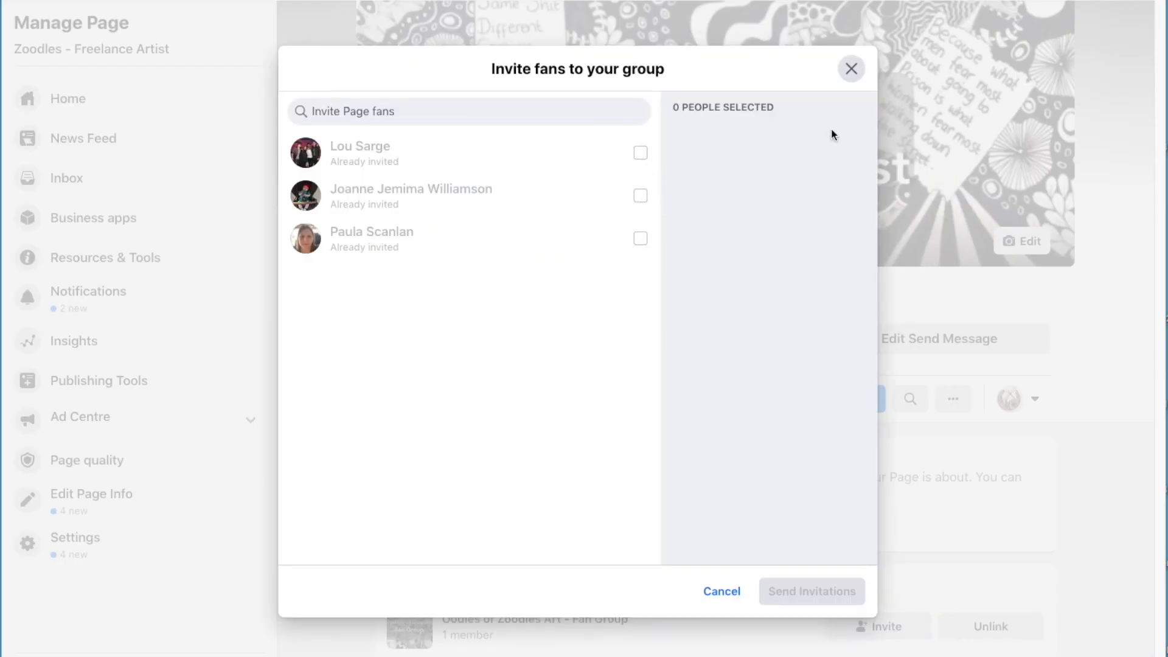
pyautogui.click(852, 69)
# Look through the Page's editable info, from description, categories and contact details to location, price range and other accounts.
pyautogui.click(104, 507)
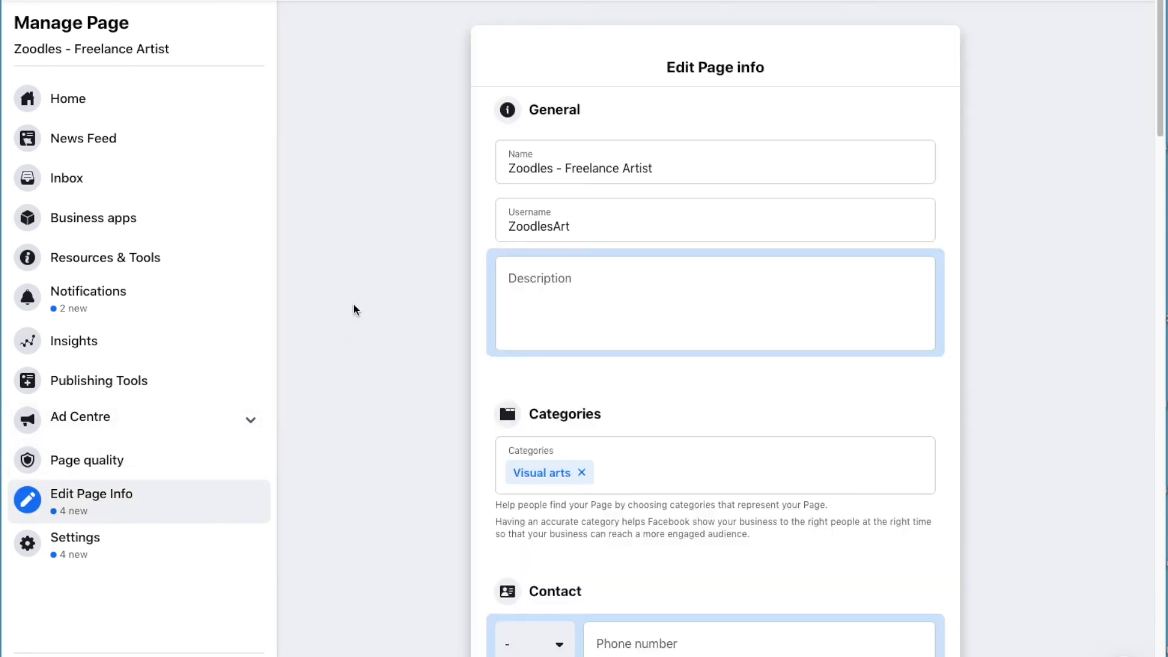
pyautogui.scroll(-12, 406, 363)
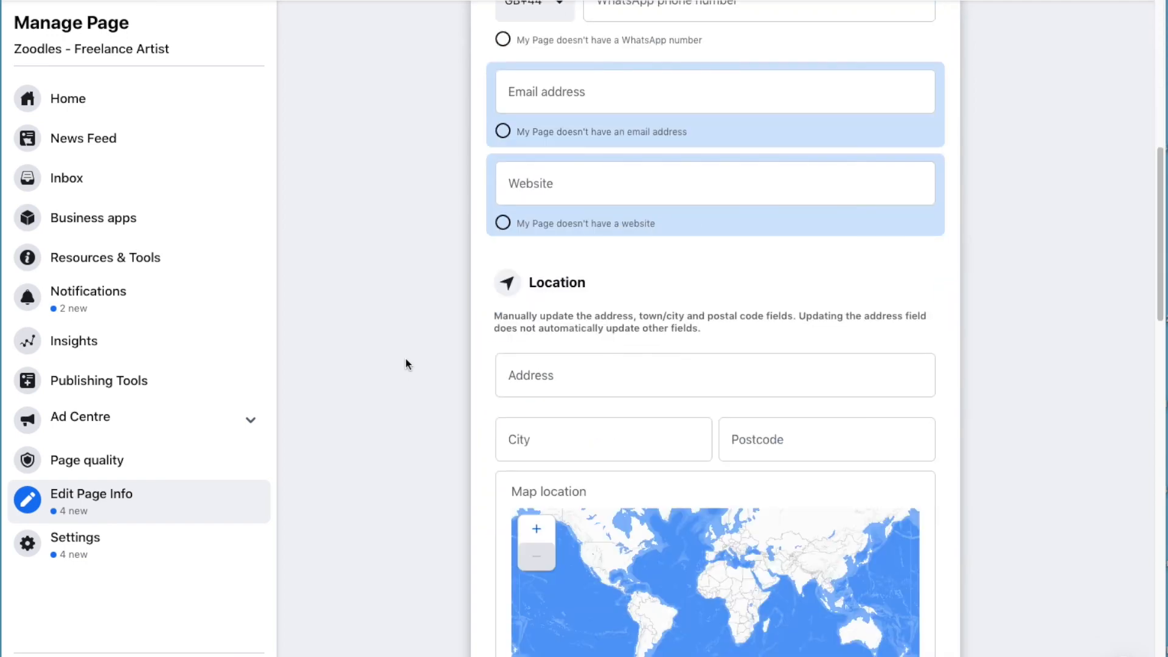
pyautogui.scroll(-15, 406, 359)
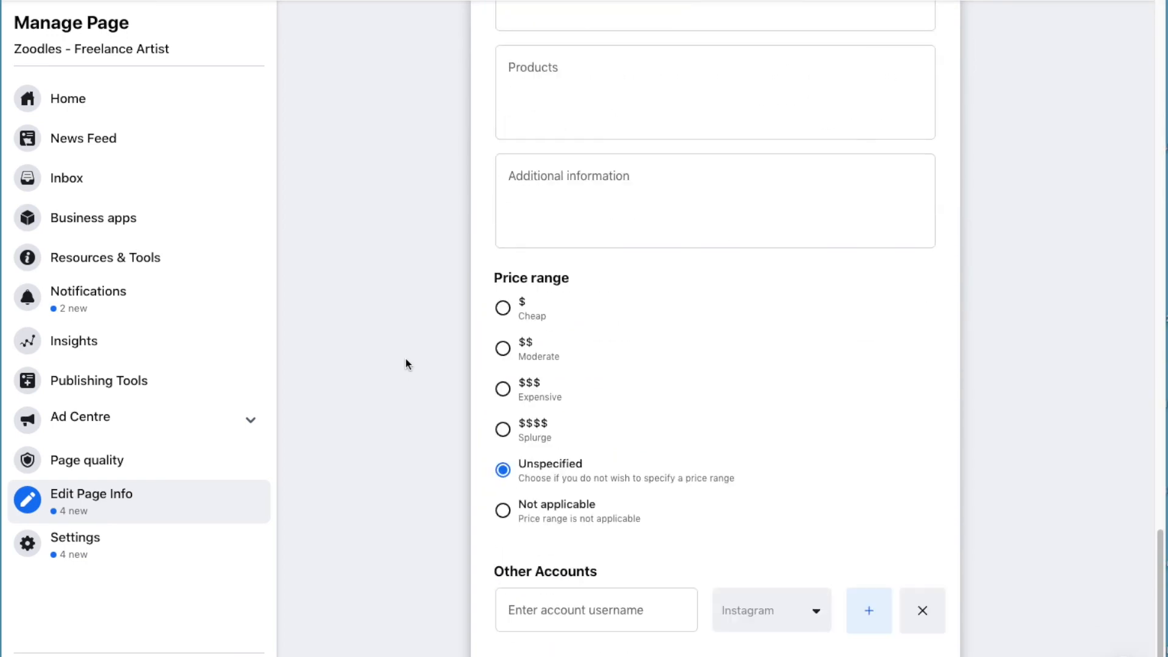
# Look over the Page's general settings and open its Instagram settings.
pyautogui.click(78, 551)
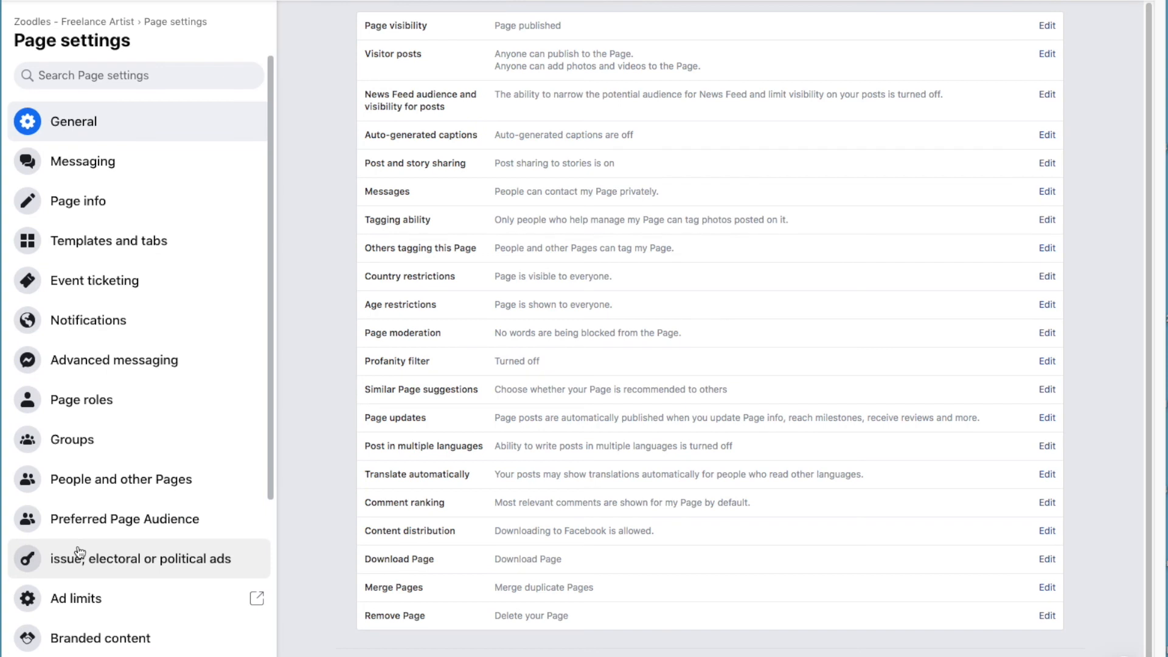
pyautogui.scroll(-3, 79, 553)
pyautogui.click(79, 525)
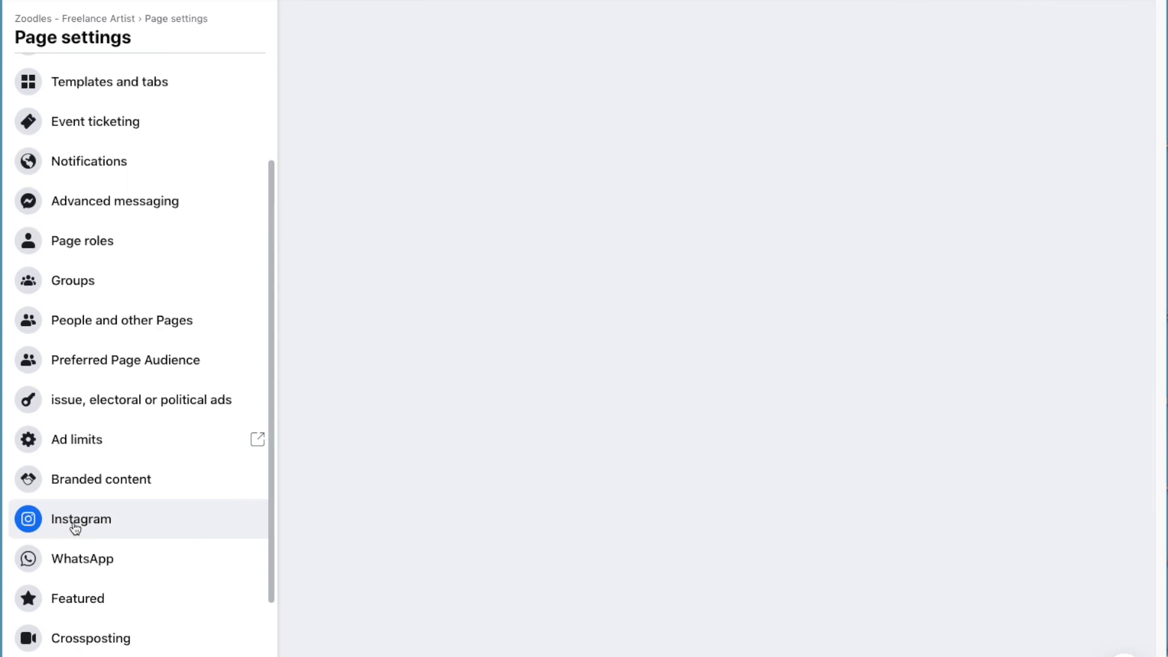